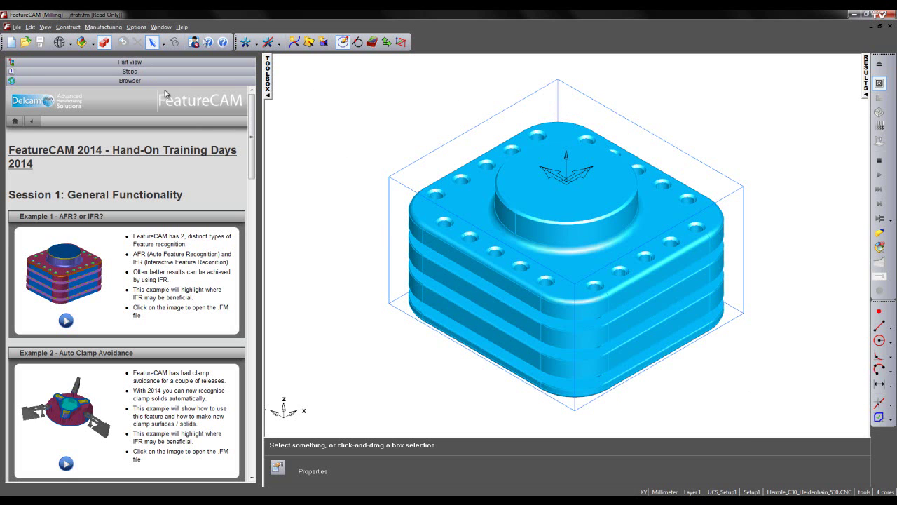
# Step: Run automatic feature recognition on the solid for Setup1, accepting the existing AFR options and keeping all recognized features
pyautogui.click(143, 75)
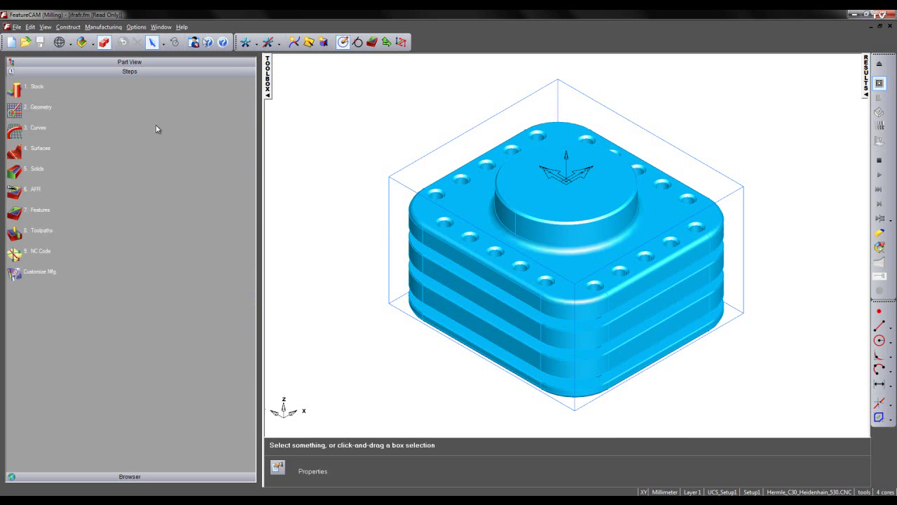
pyautogui.click(16, 193)
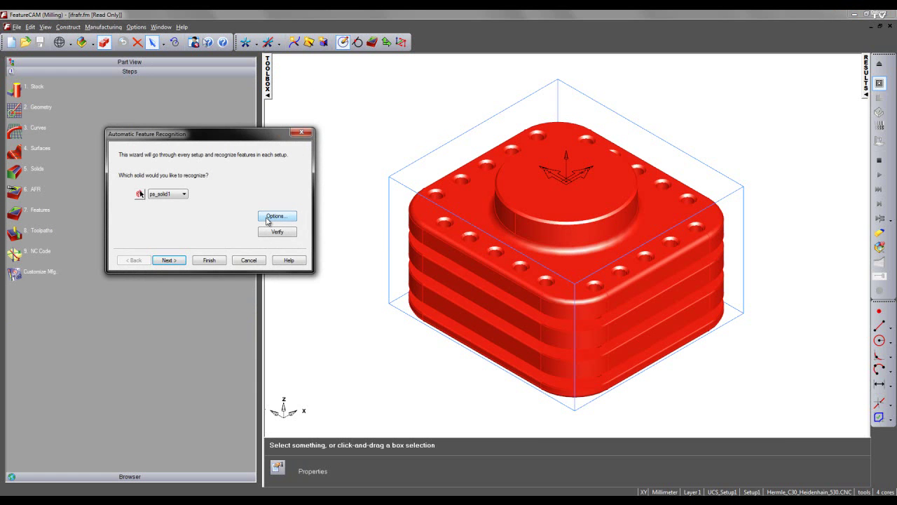
pyautogui.click(267, 219)
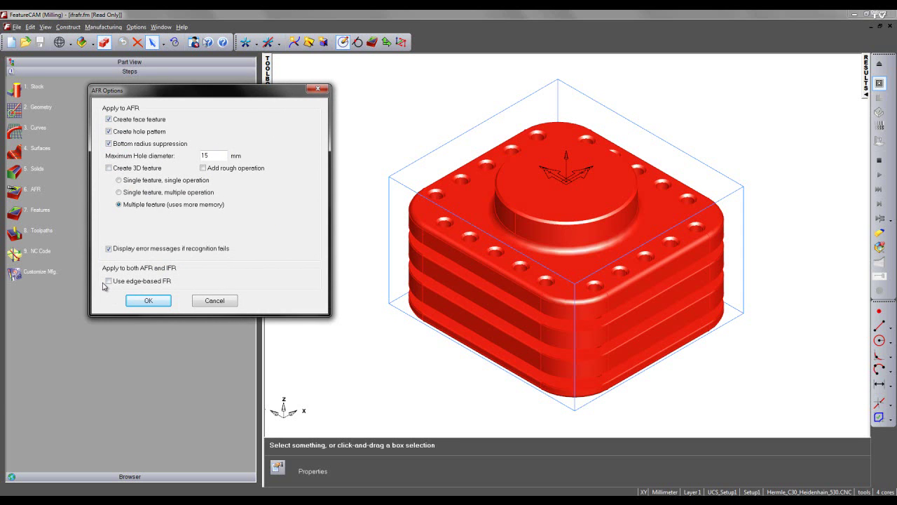
pyautogui.click(143, 301)
pyautogui.click(169, 260)
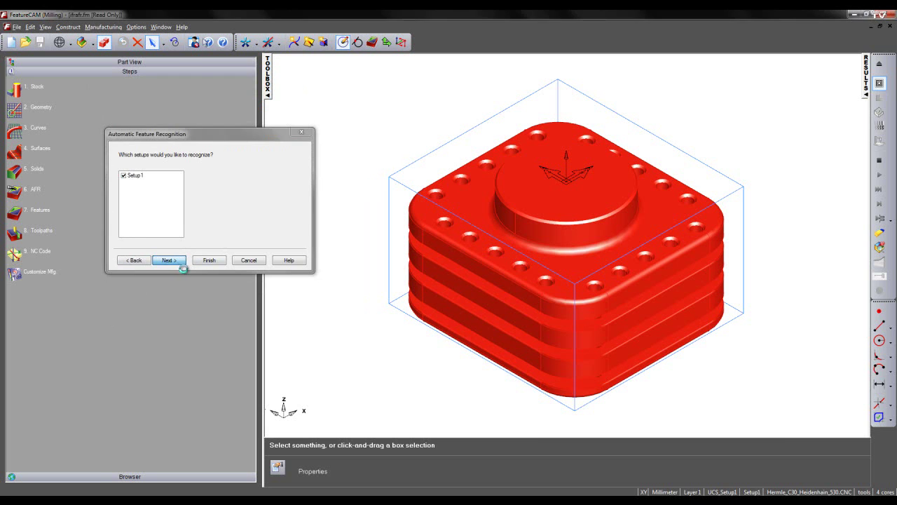
pyautogui.click(178, 262)
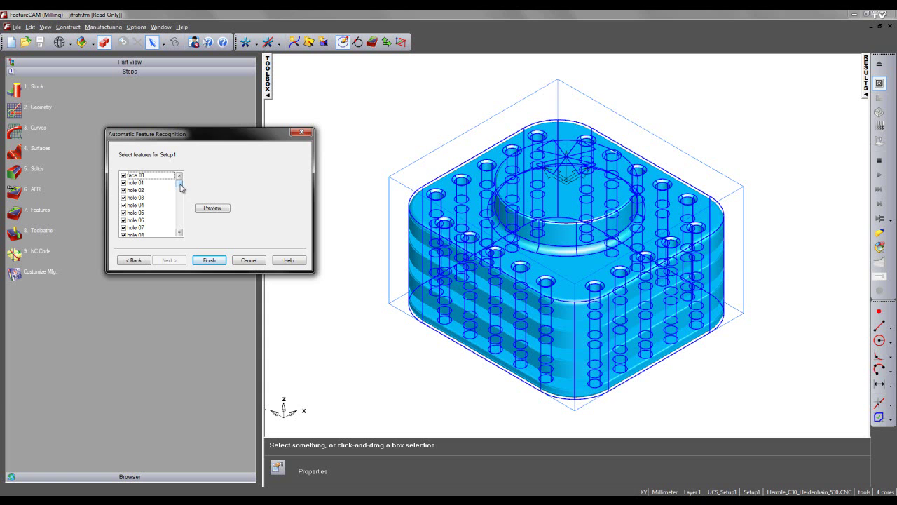
pyautogui.moveTo(180, 187); pyautogui.dragTo(180, 230)
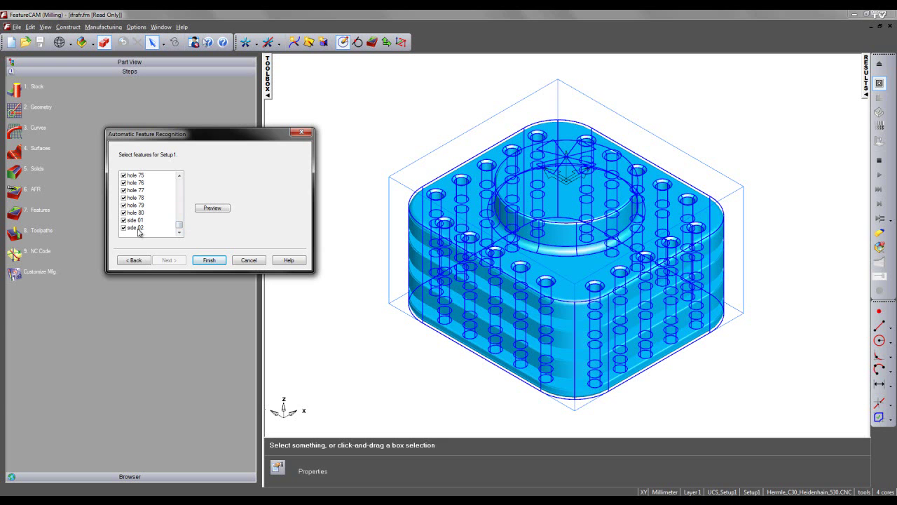
pyautogui.click(209, 261)
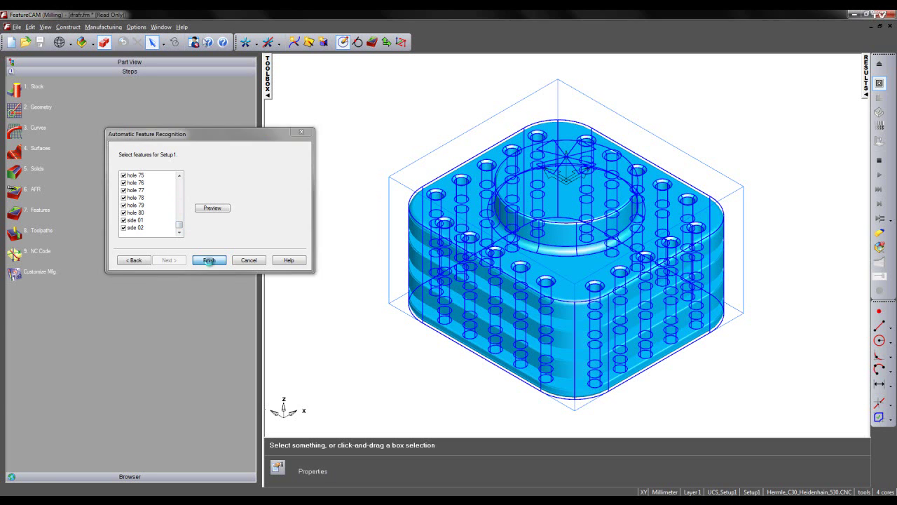
# Step: Highlight each recognized side, face and hole pattern of Setup1 one by one and examine its location on the part
pyautogui.click(127, 62)
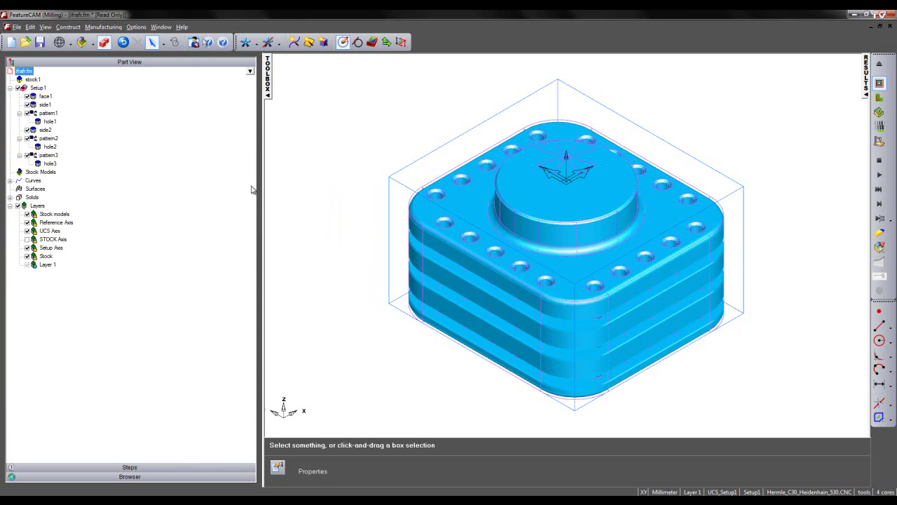
pyautogui.moveTo(261, 187); pyautogui.dragTo(119, 186)
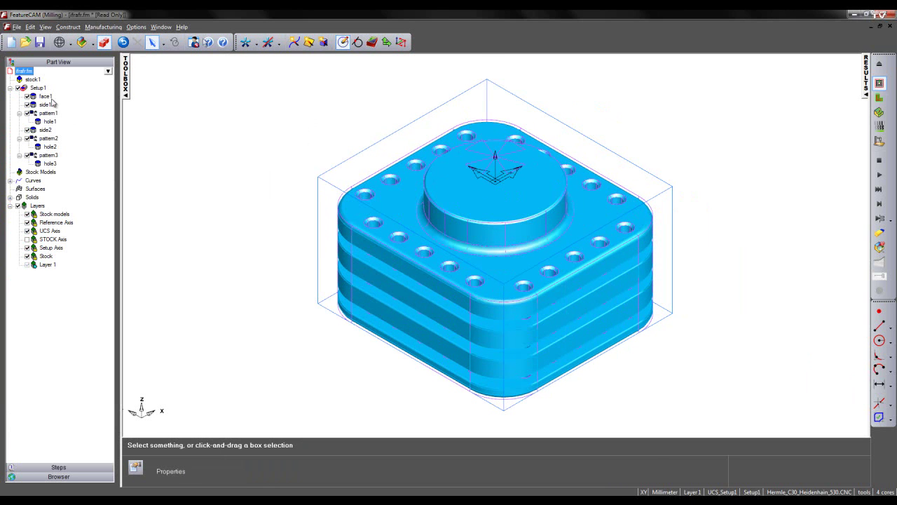
pyautogui.click(45, 97)
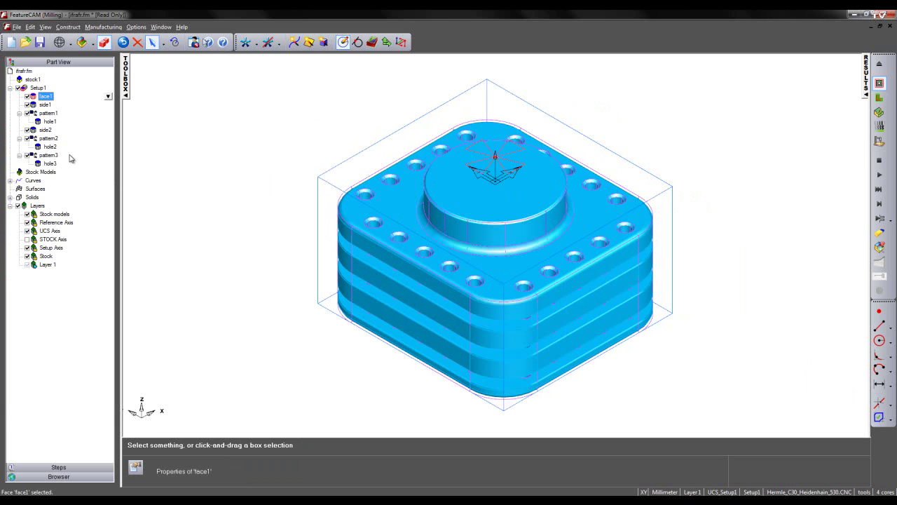
pyautogui.click(44, 105)
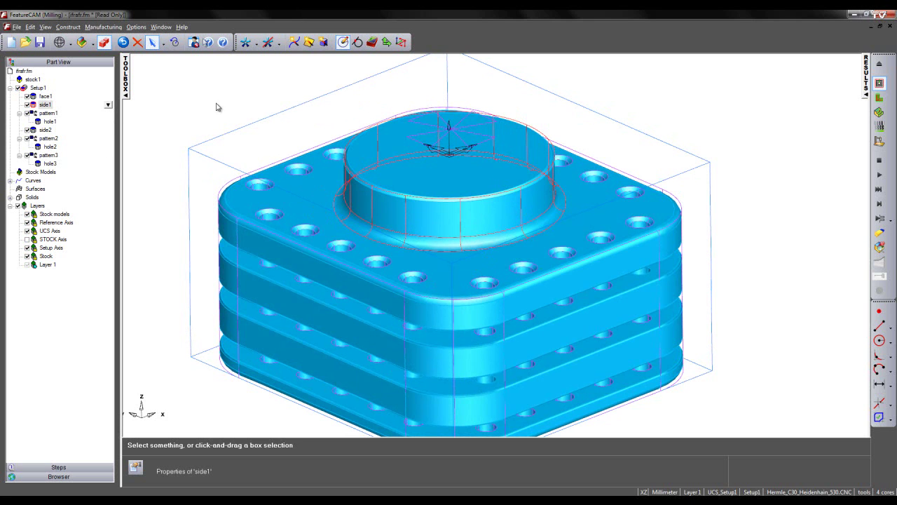
pyautogui.click(47, 113)
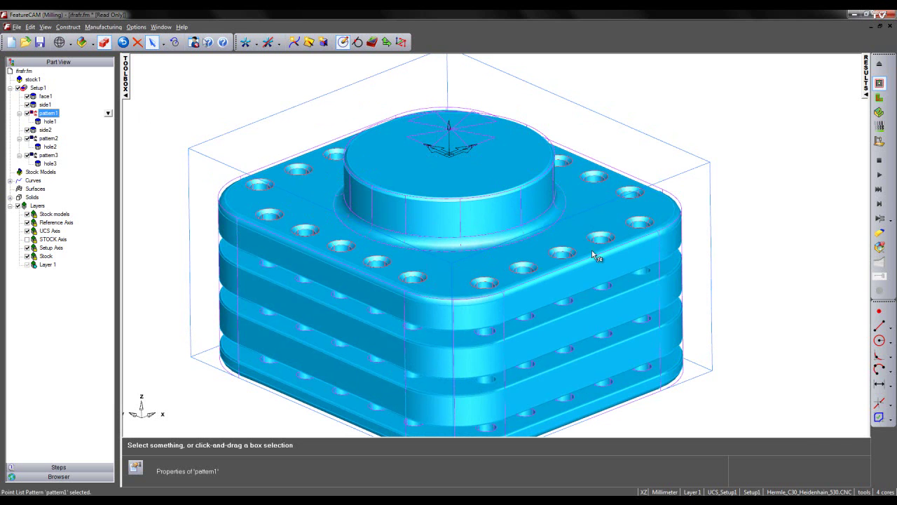
pyautogui.click(47, 131)
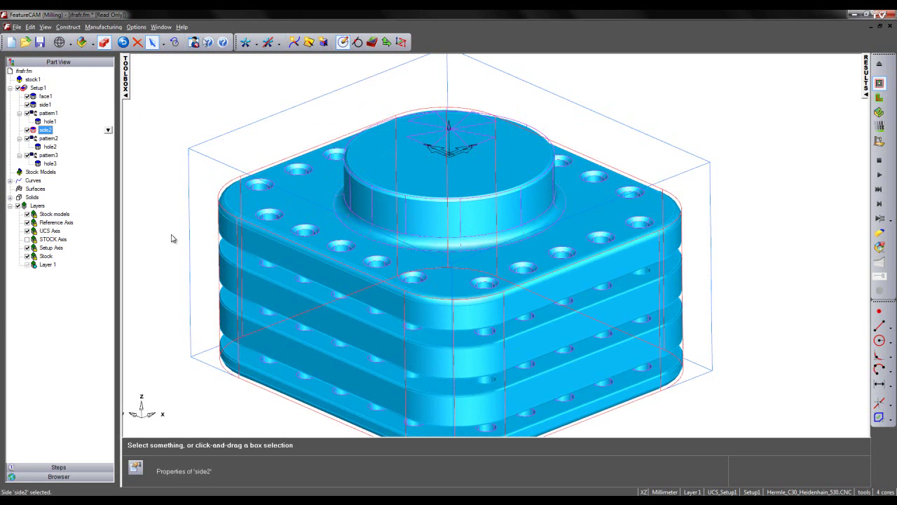
pyautogui.click(48, 139)
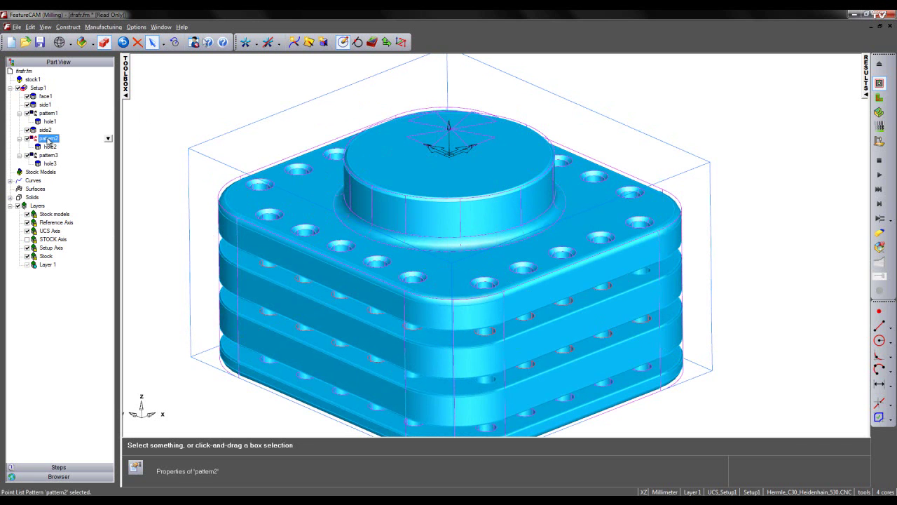
pyautogui.moveTo(289, 335); pyautogui.dragTo(439, 324, button='middle')
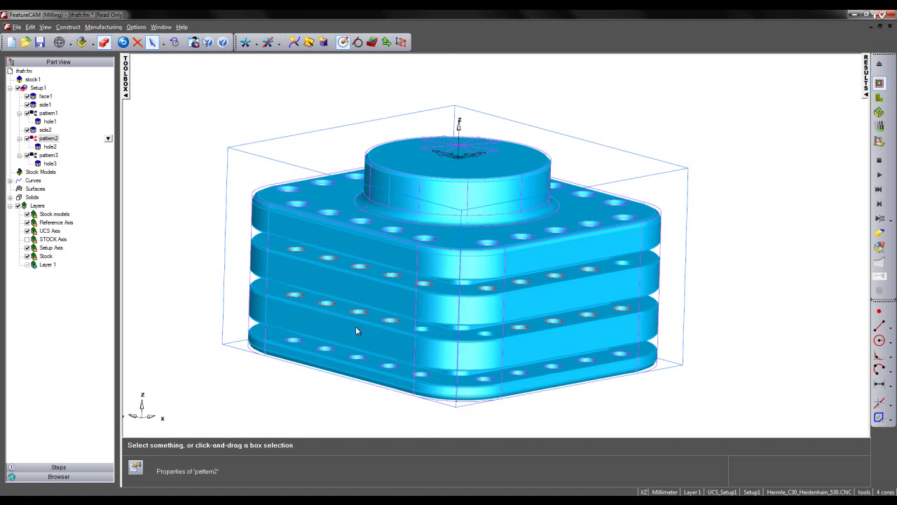
pyautogui.click(48, 155)
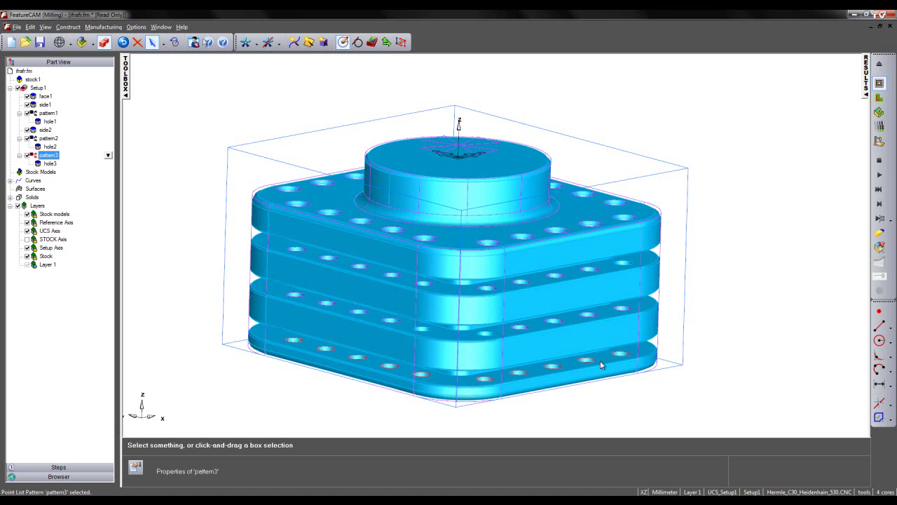
pyautogui.moveTo(626, 332); pyautogui.dragTo(575, 224, button='middle')
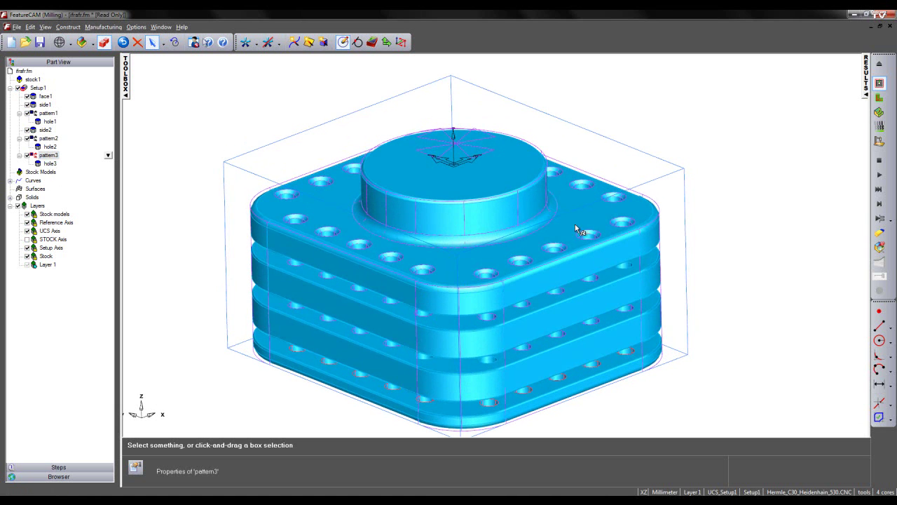
pyautogui.moveTo(618, 195); pyautogui.dragTo(715, 223, button='middle')
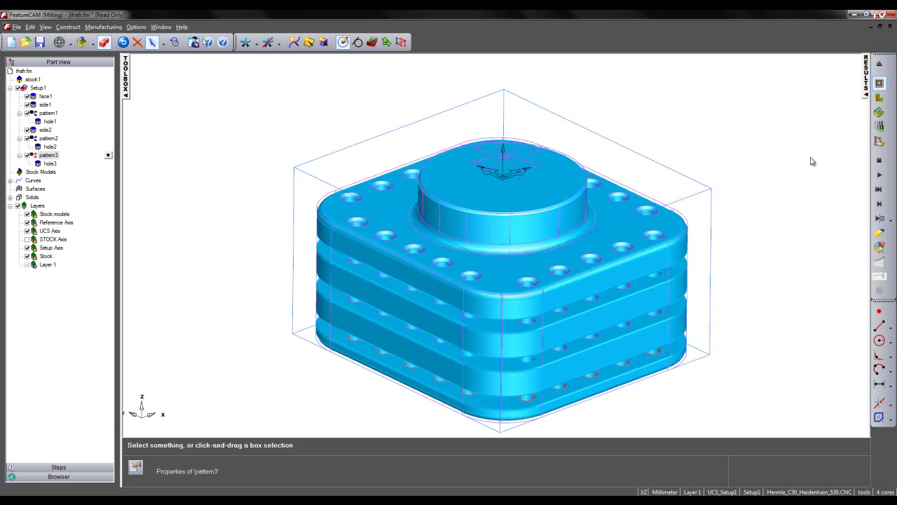
# Step: Simulate the machining of Setup1 in 3D, examine the cut part from above, and clear the simulation
pyautogui.click(882, 114)
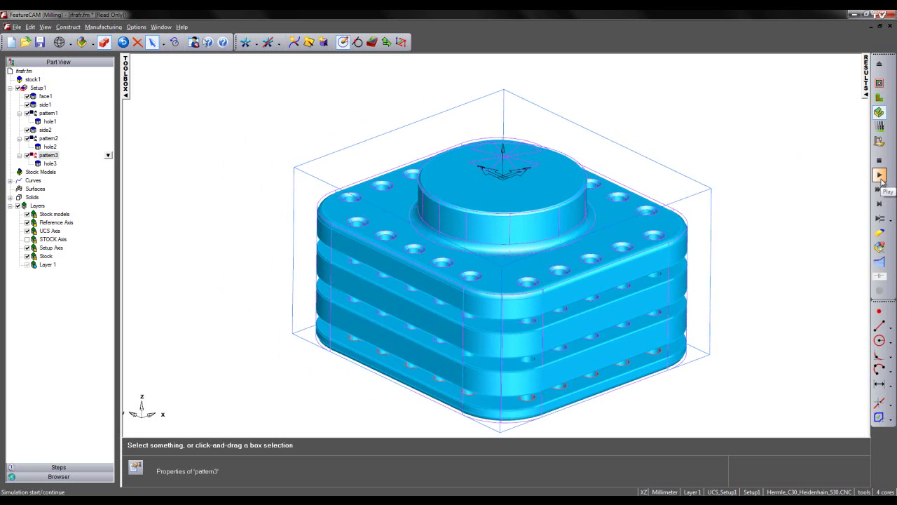
pyautogui.click(881, 177)
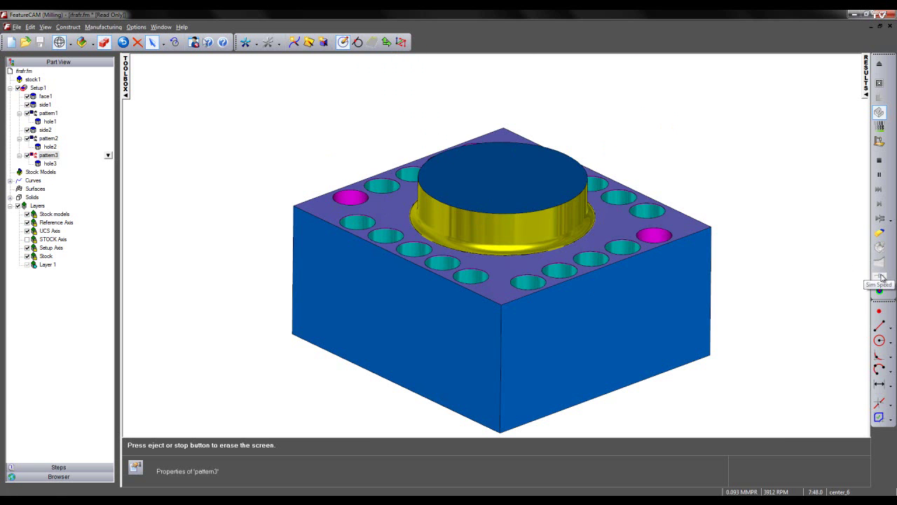
pyautogui.moveTo(882, 278); pyautogui.dragTo(884, 278)
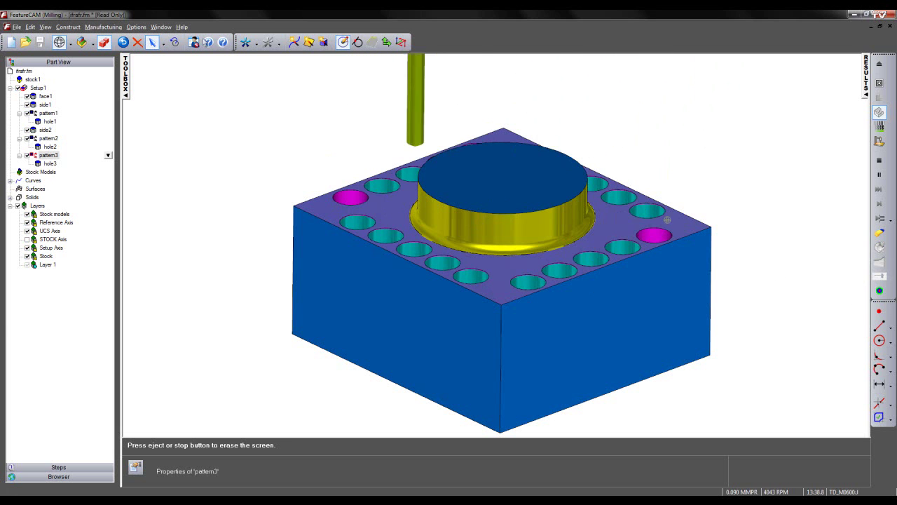
pyautogui.moveTo(540, 119); pyautogui.dragTo(516, 240)
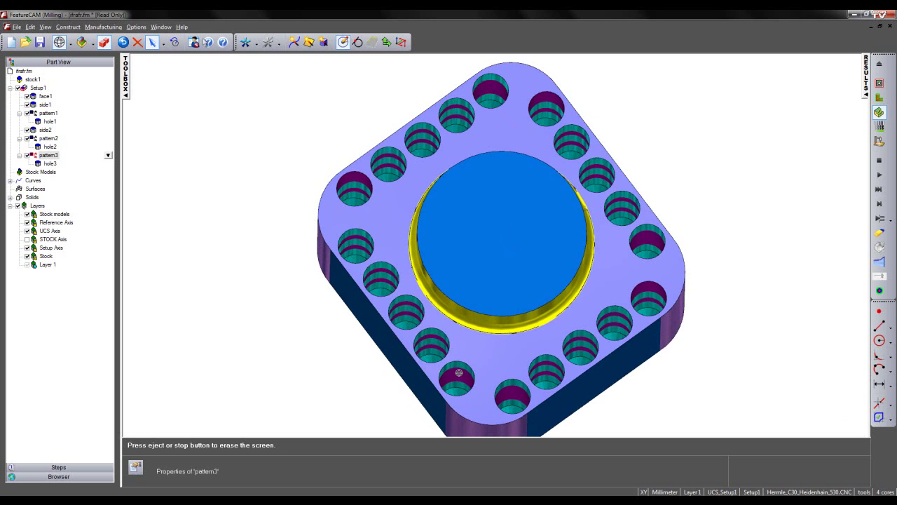
pyautogui.press('i')
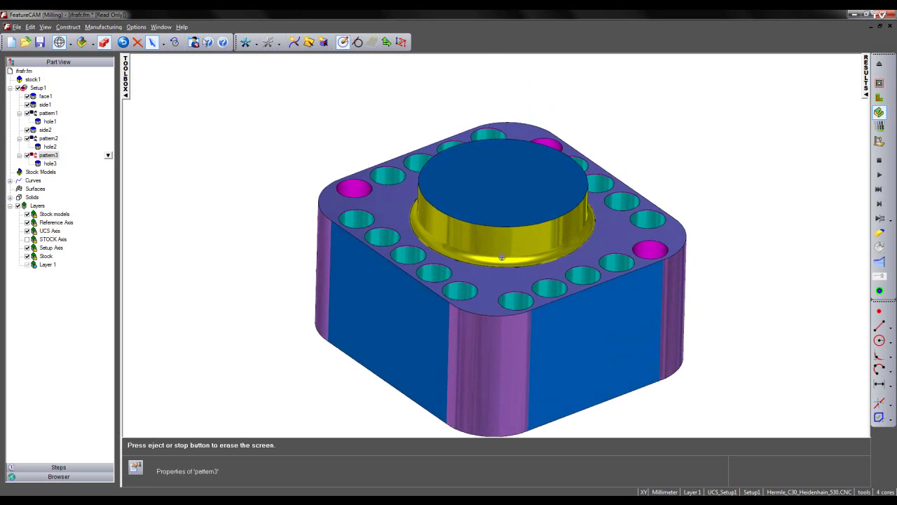
pyautogui.click(880, 65)
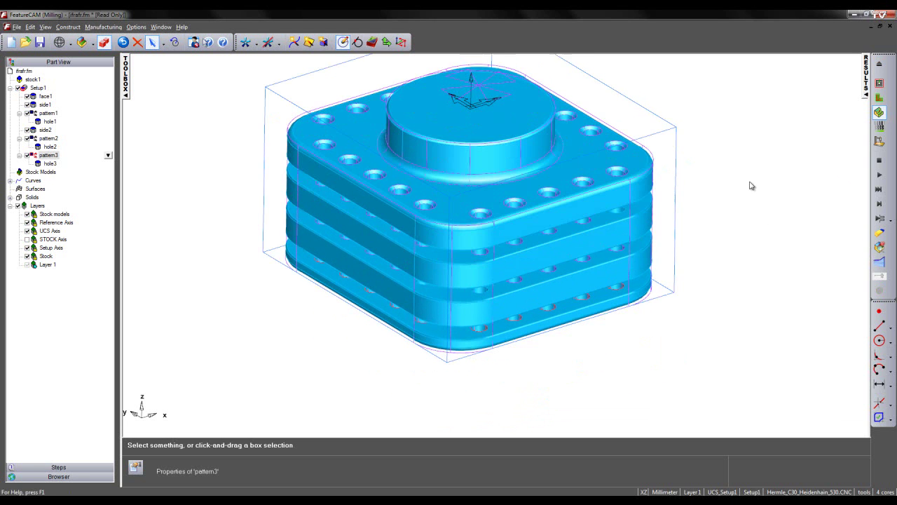
# Step: Examine the solid model's holes and the gaps between its stacked flanges from several angles
pyautogui.scroll(6, 519, 295)
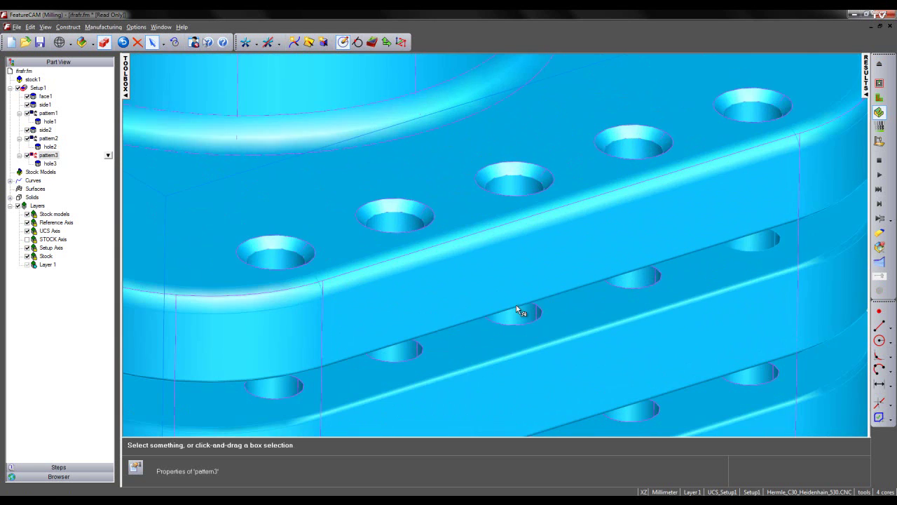
pyautogui.scroll(-5, 517, 298)
pyautogui.scroll(3, 548, 211)
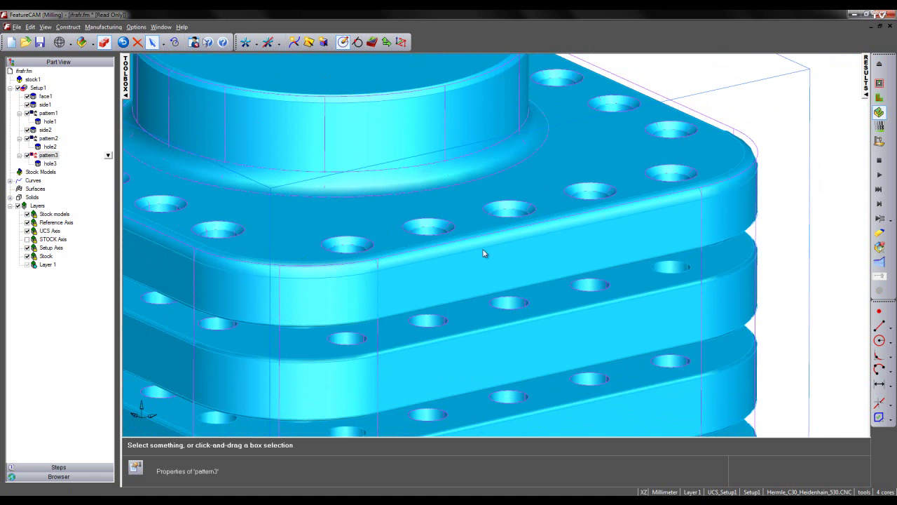
pyautogui.moveTo(564, 245); pyautogui.dragTo(558, 181, button='middle')
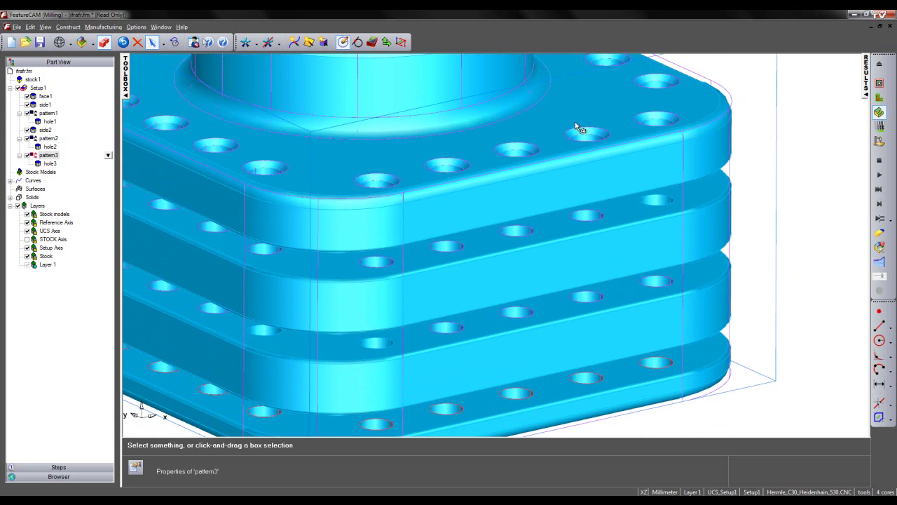
pyautogui.moveTo(596, 220); pyautogui.dragTo(523, 190, button='middle')
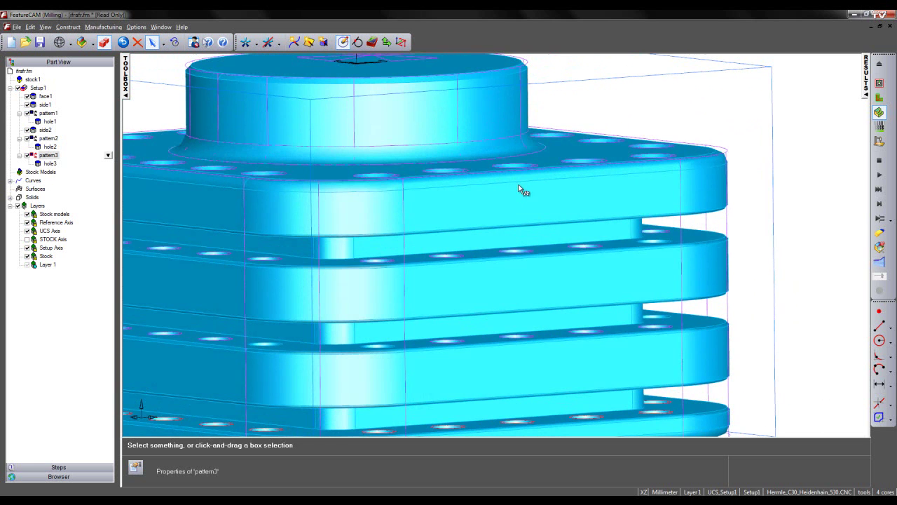
pyautogui.moveTo(531, 232); pyautogui.dragTo(492, 148, button='middle')
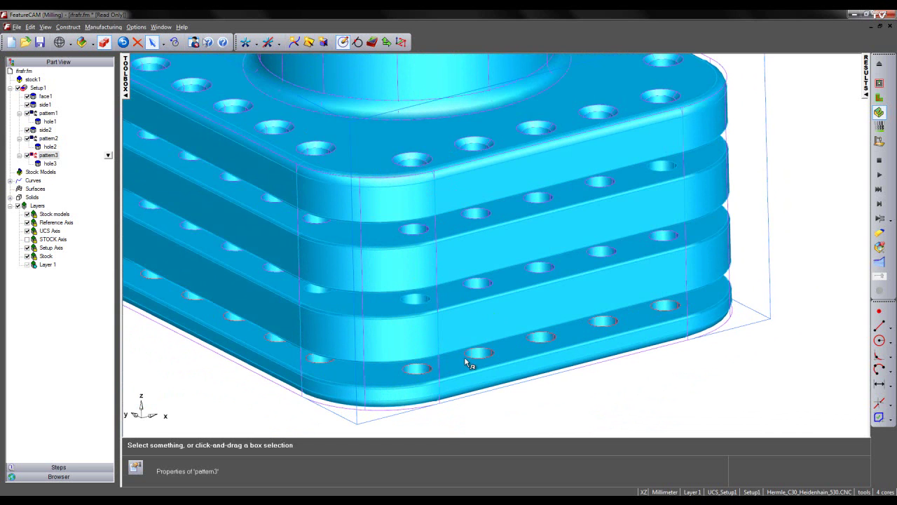
pyautogui.scroll(-5, 470, 351)
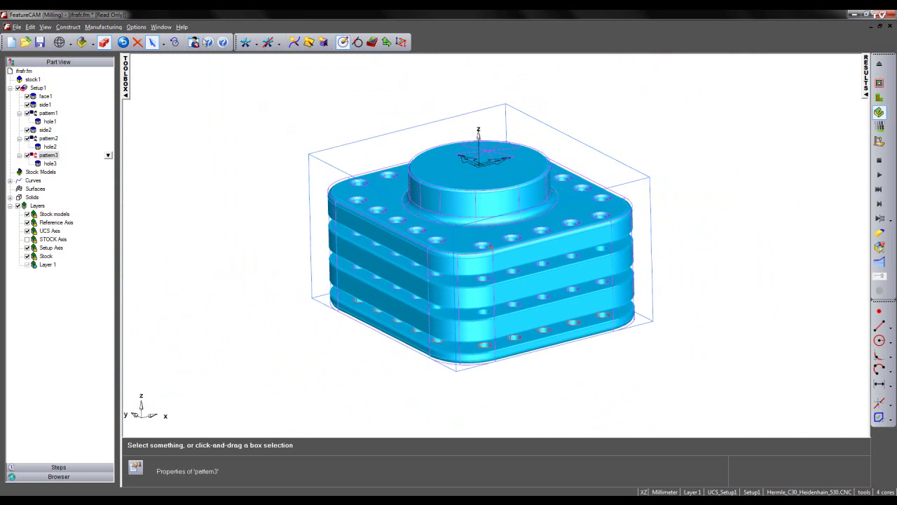
pyautogui.scroll(2, 490, 231)
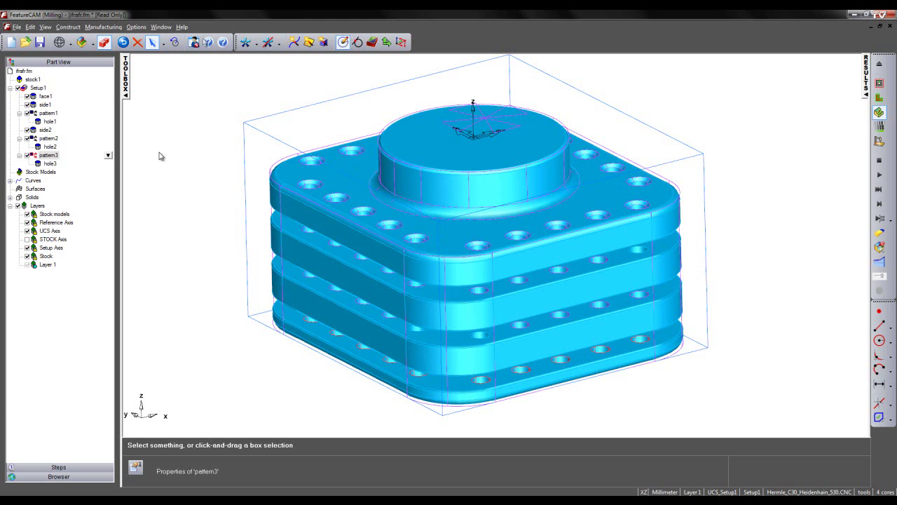
# Step: Delete the three recognized hole patterns, pattern1, pattern2 and pattern3, from Setup1
pyautogui.click(43, 155)
pyautogui.keyDown('shift'); pyautogui.click(46, 139); pyautogui.keyUp('shift')
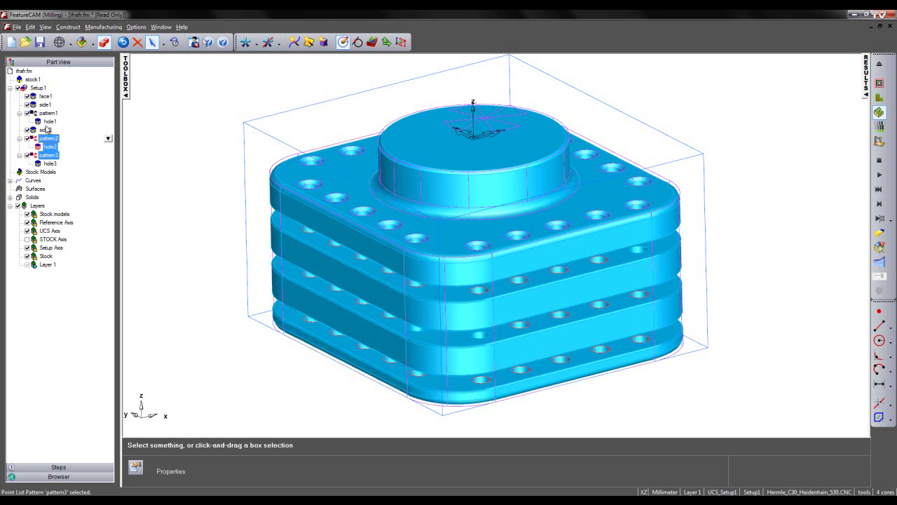
pyautogui.keyDown('ctrl'); pyautogui.click(45, 115); pyautogui.keyUp('ctrl')
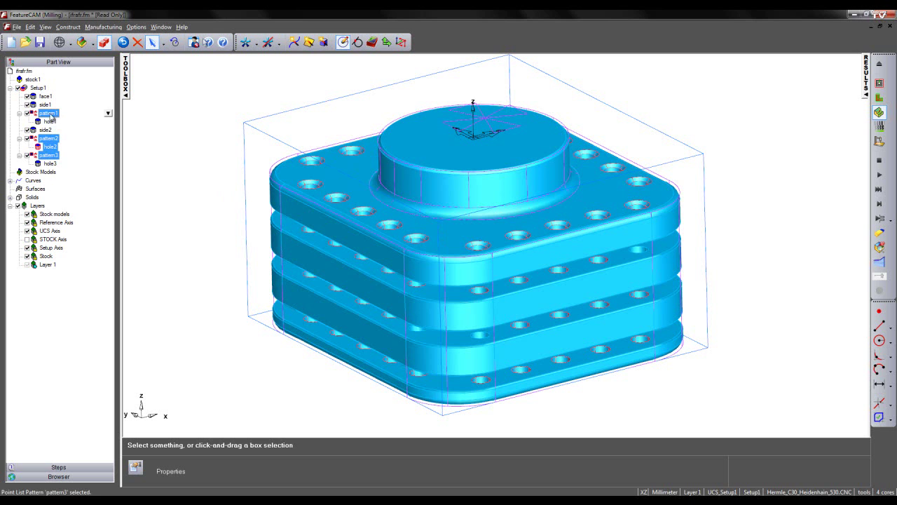
pyautogui.click(138, 44)
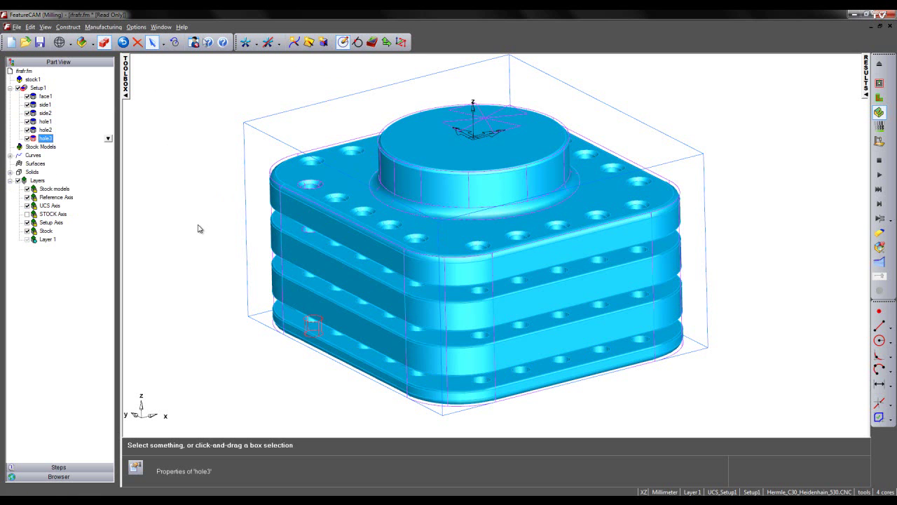
# Step: Delete the three individual holes, hole1, hole2 and hole3, from Setup1
pyautogui.click(45, 121)
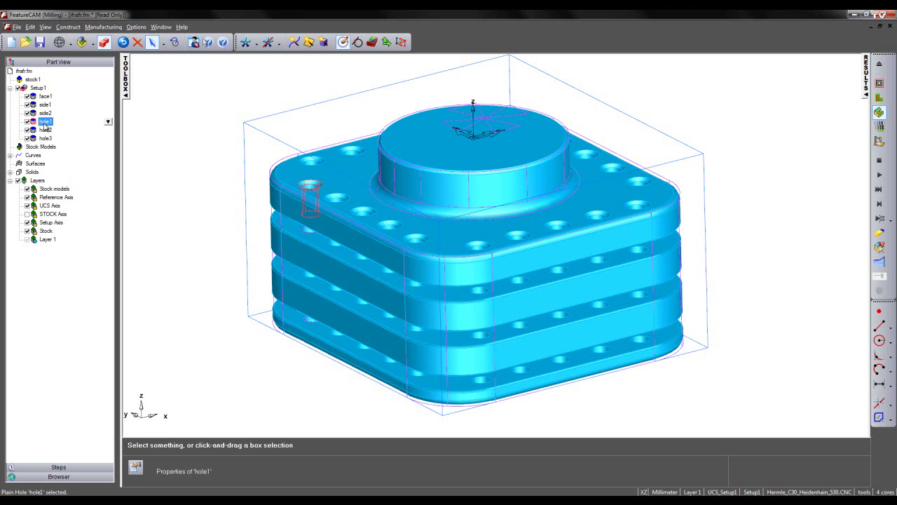
pyautogui.keyDown('shift'); pyautogui.click(46, 139); pyautogui.keyUp('shift')
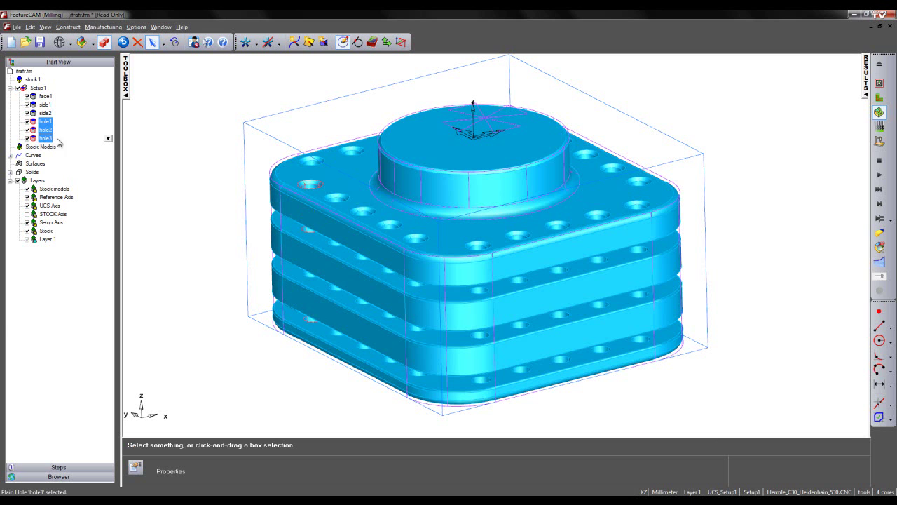
pyautogui.click(138, 43)
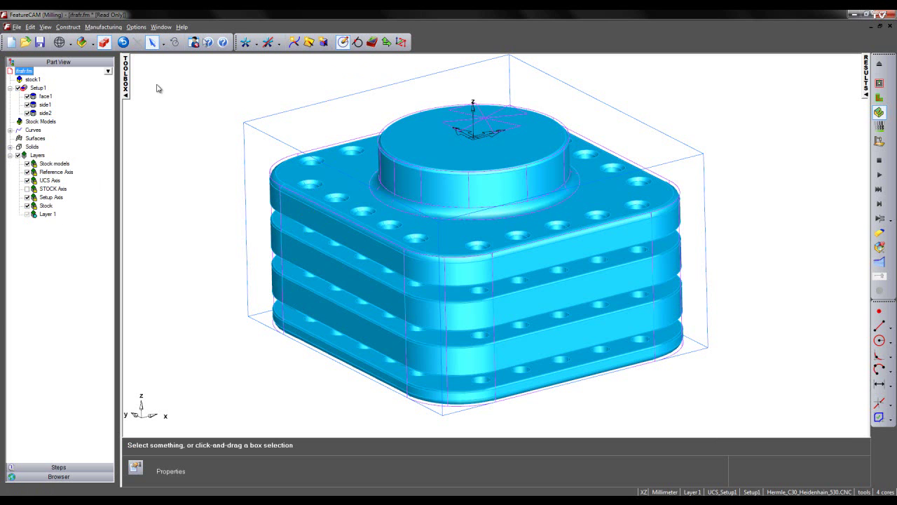
# Step: Start a new hole feature extracted with FeatureRECOGNITION, recognizing and constructing multiple holes with disjoint holes merged
pyautogui.moveTo(423, 177); pyautogui.dragTo(439, 182, button='middle')
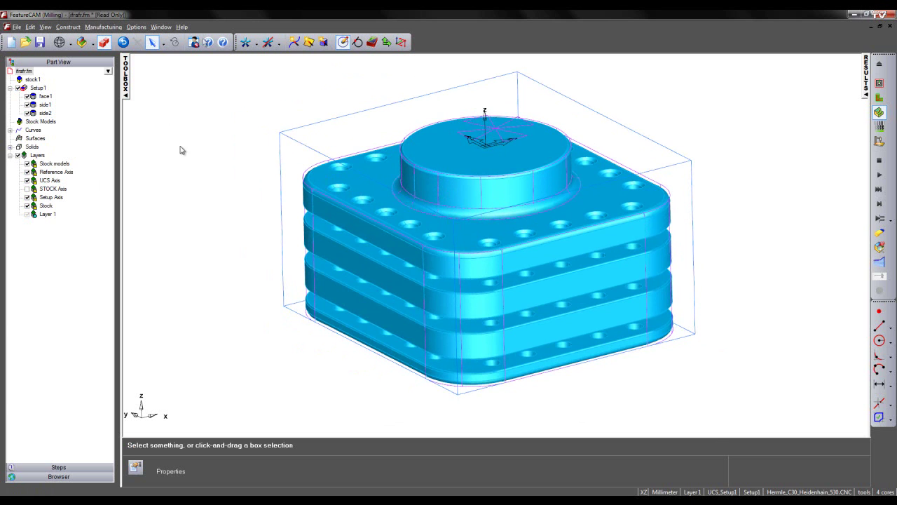
pyautogui.click(372, 42)
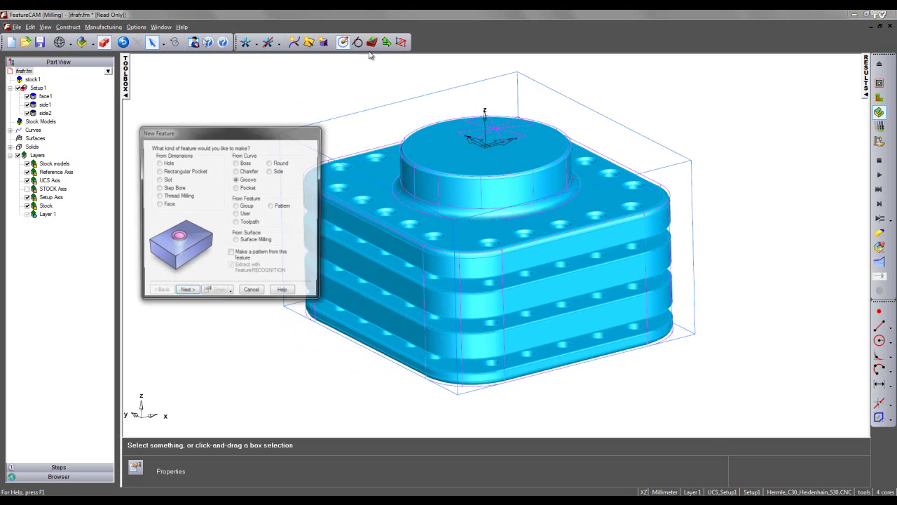
pyautogui.click(159, 162)
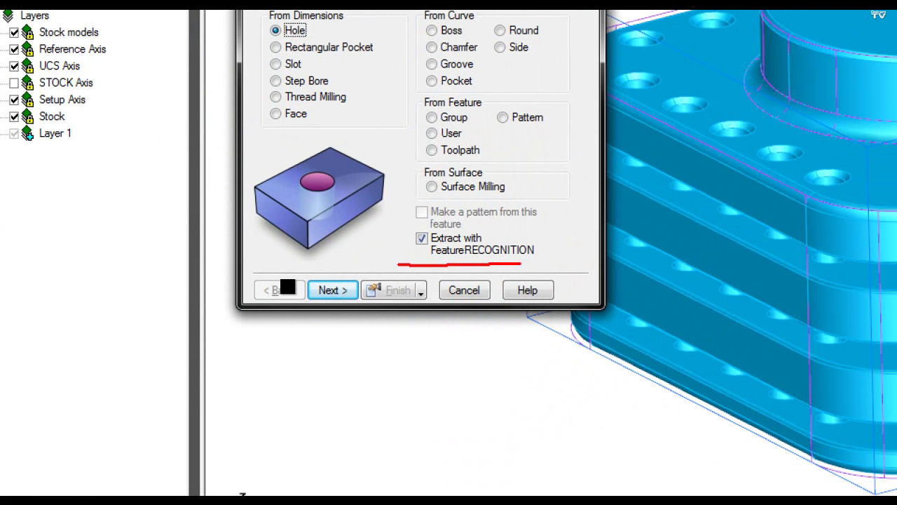
pyautogui.moveTo(520, 263); pyautogui.dragTo(548, 263)
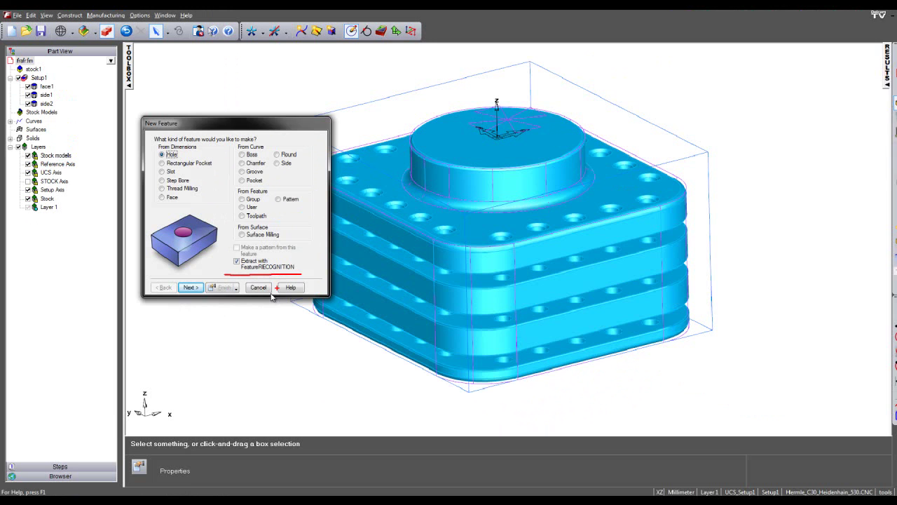
pyautogui.click(185, 292)
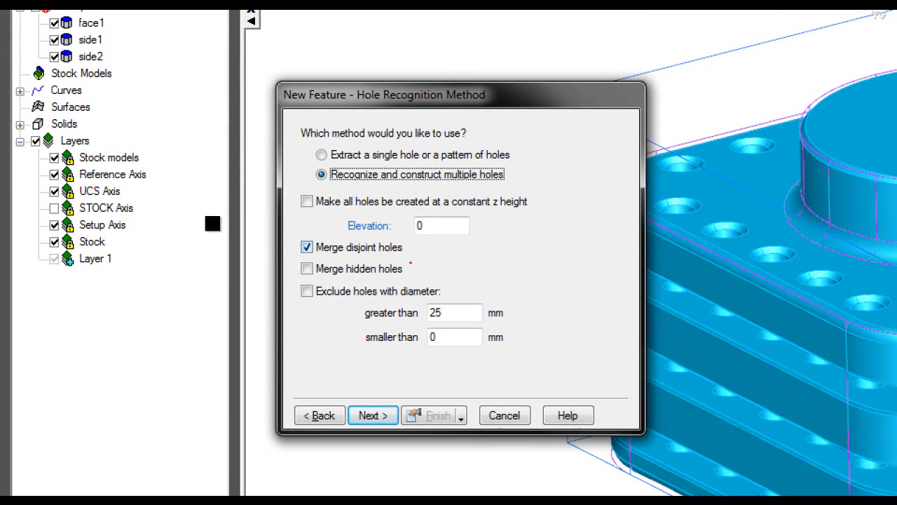
pyautogui.moveTo(423, 263); pyautogui.dragTo(288, 264)
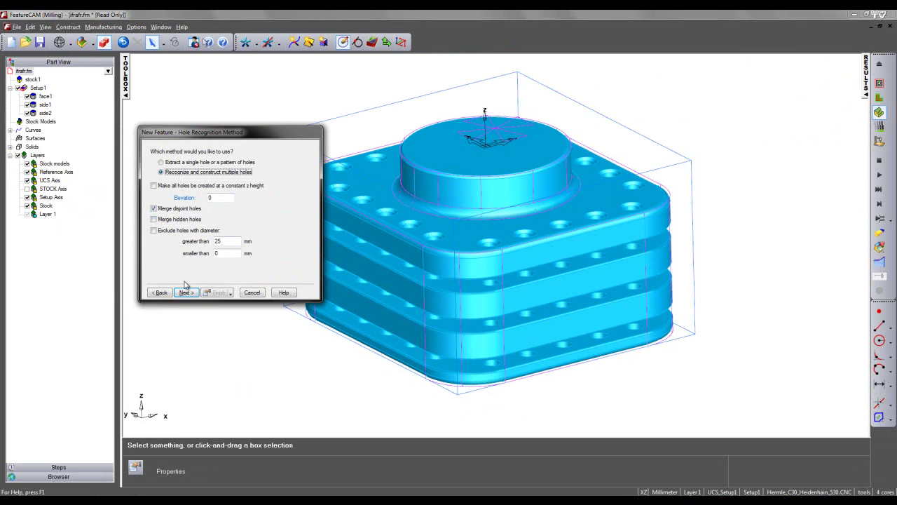
pyautogui.click(183, 294)
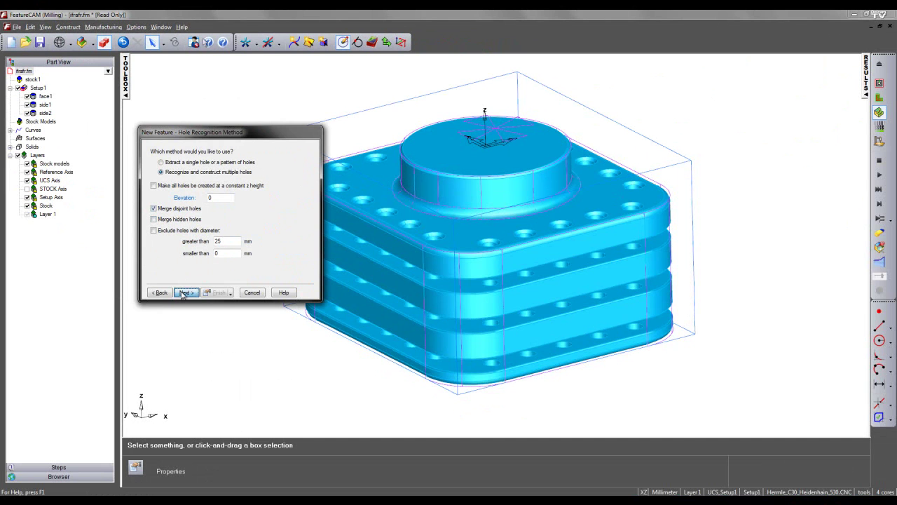
pyautogui.click(183, 293)
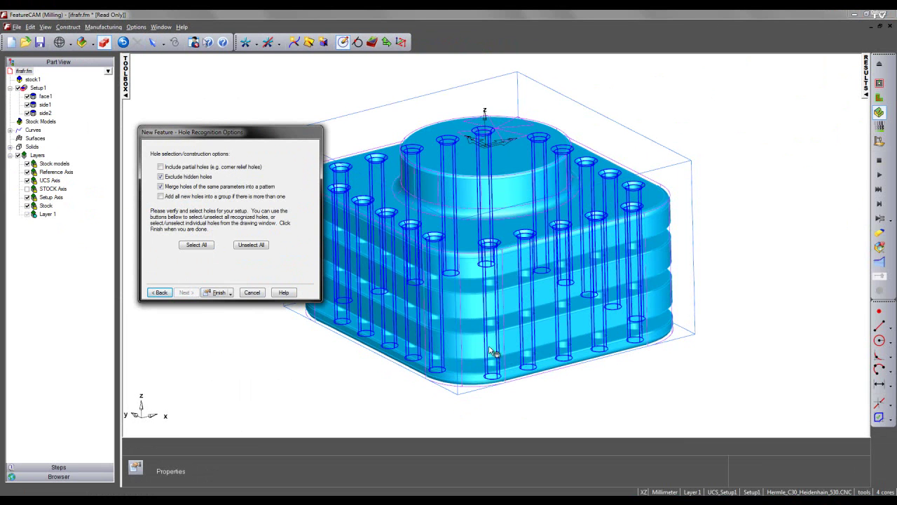
# Step: Create all the recognized holes as one pattern, merging holes of the same parameters, and accept the pattern's properties
pyautogui.moveTo(501, 270); pyautogui.dragTo(448, 294, button='middle')
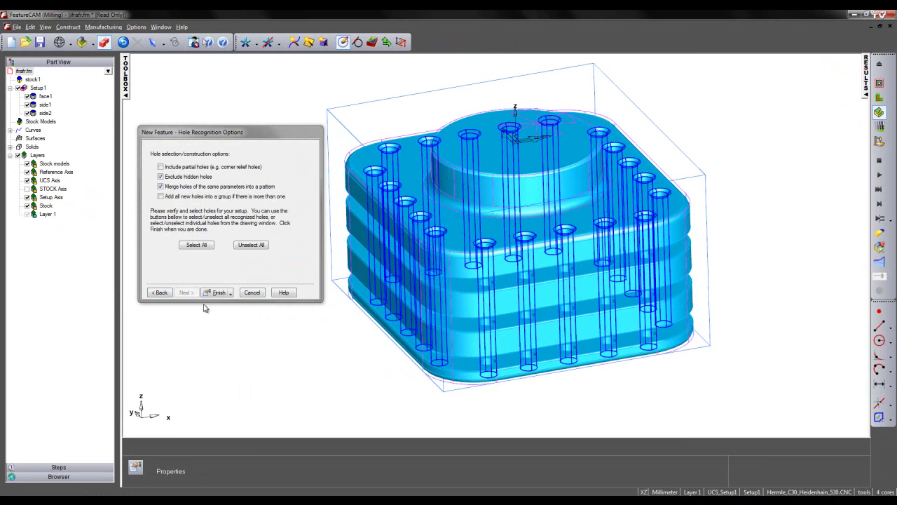
pyautogui.click(194, 247)
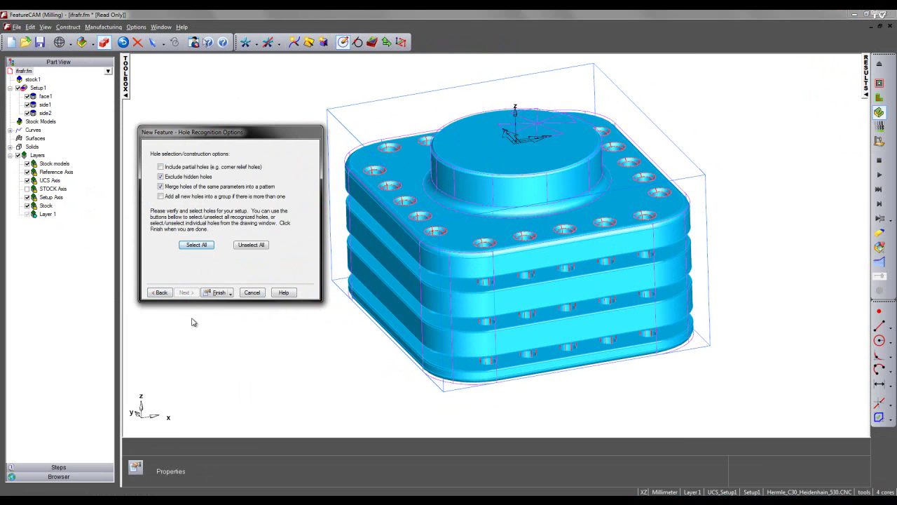
pyautogui.click(216, 294)
pyautogui.click(148, 329)
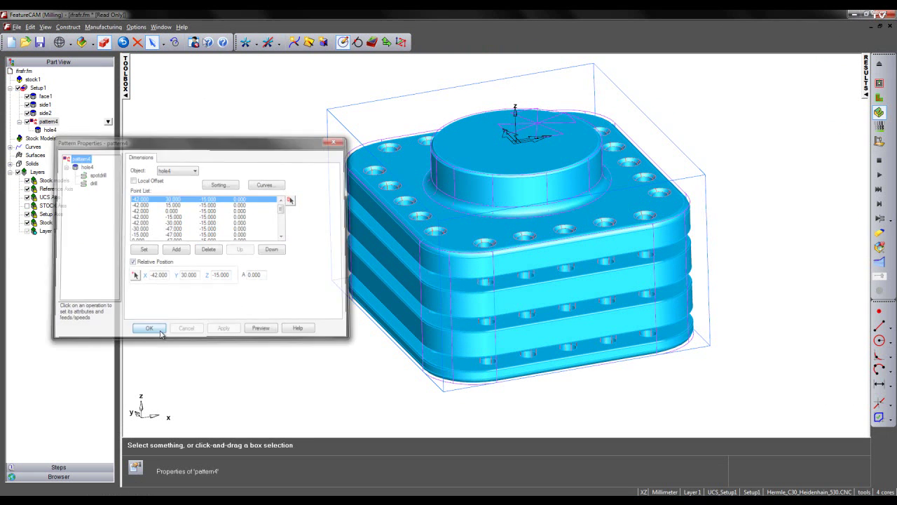
# Step: Simulate Setup1 in 3D with the new hole pattern, examine the drilled holes, and clear the simulation
pyautogui.click(879, 175)
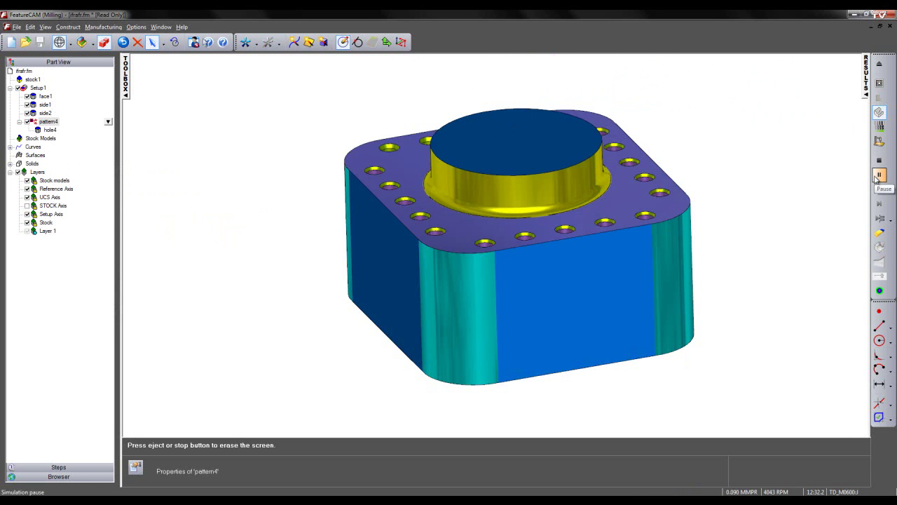
pyautogui.moveTo(517, 139)
pyautogui.mouseDown(button='middle')
pyautogui.moveTo(527, 177)
pyautogui.moveTo(512, 200)
pyautogui.moveTo(517, 284)
pyautogui.moveTo(509, 155)
pyautogui.mouseUp(button='middle')
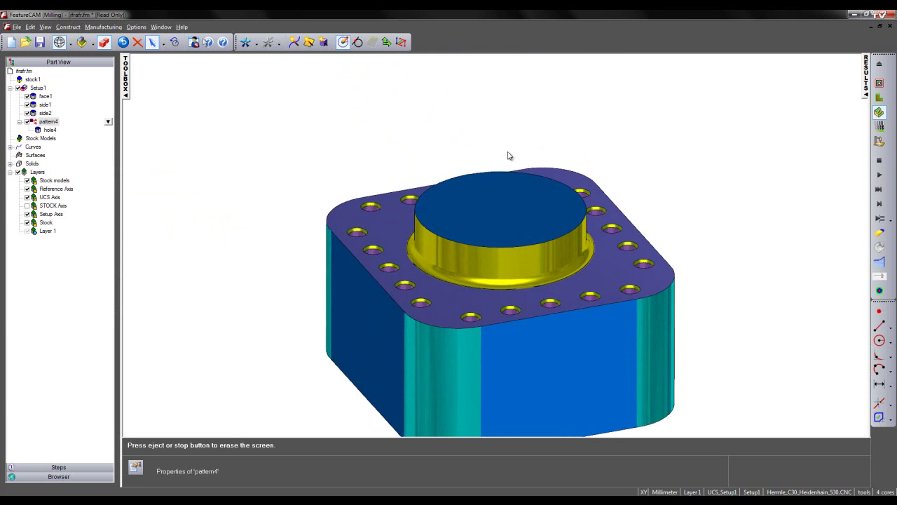
pyautogui.click(879, 64)
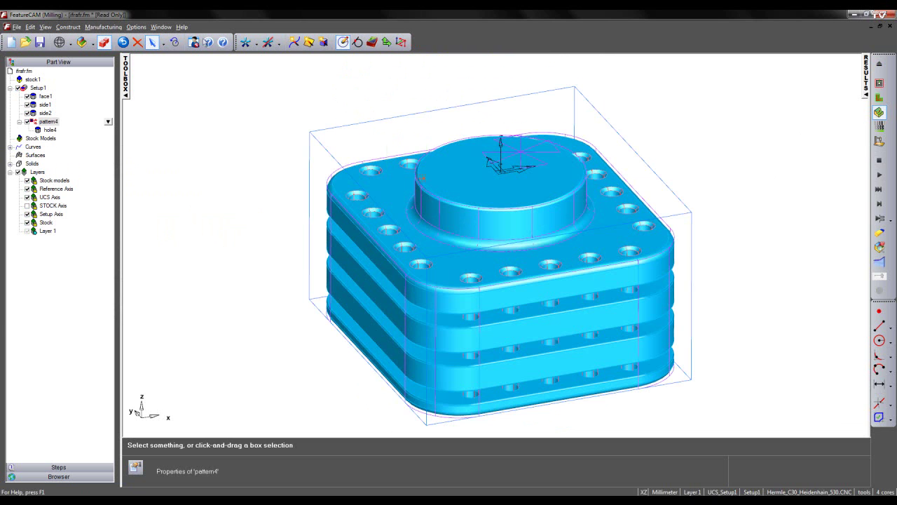
# Step: Set the chamfer of side1 to 1.000 by picking two points across the beveled top edge of the round boss
pyautogui.scroll(5, 420, 175)
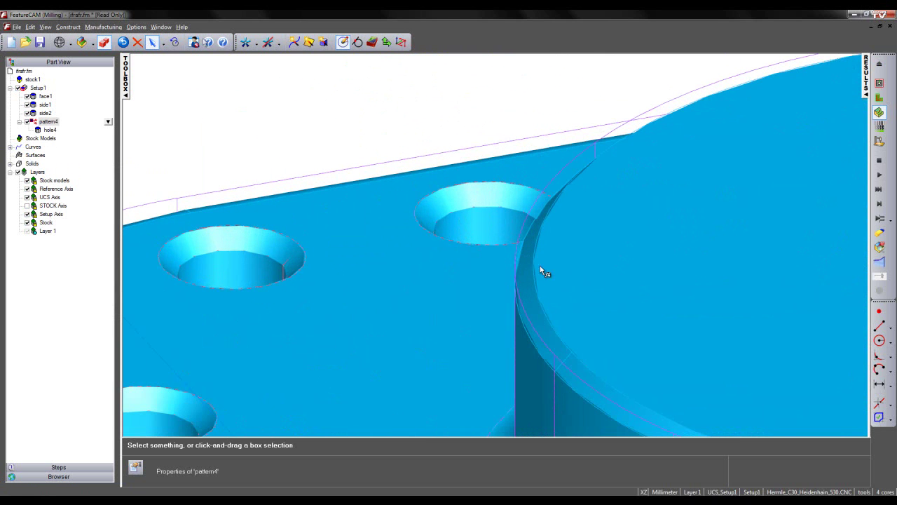
pyautogui.scroll(-5, 607, 191)
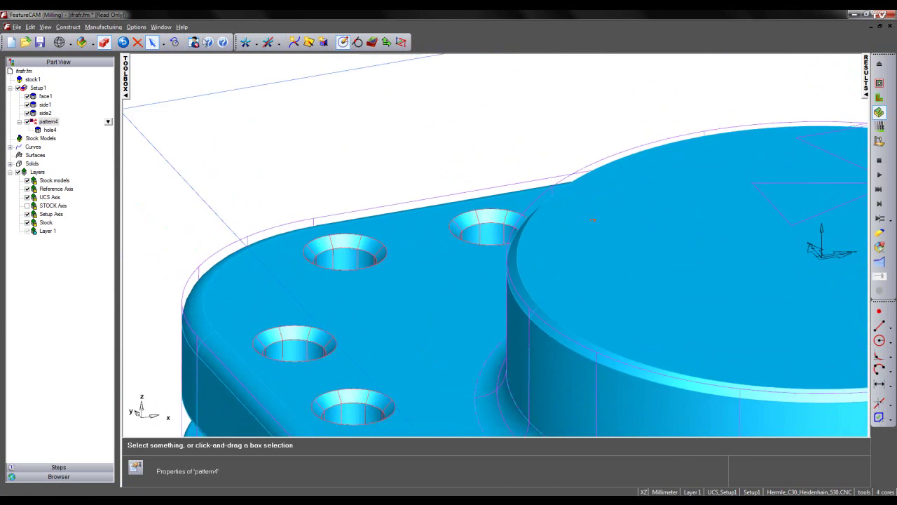
pyautogui.scroll(2, 515, 232)
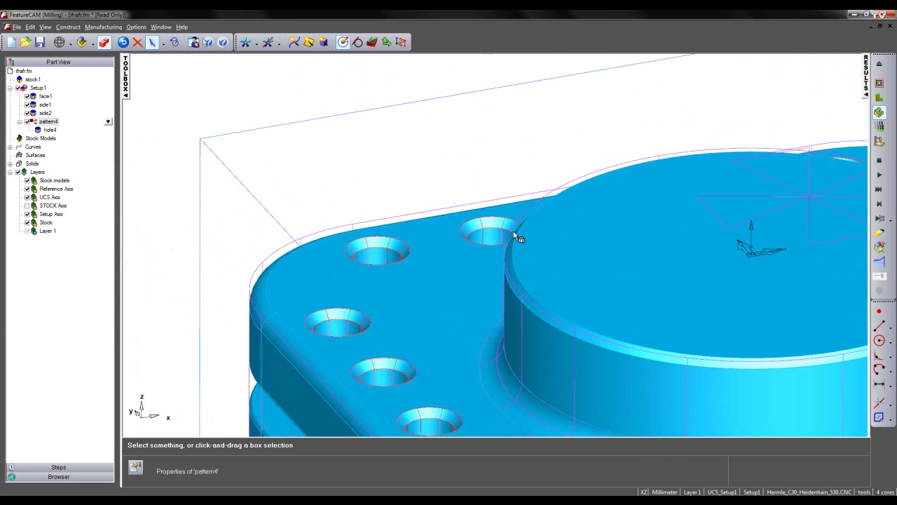
pyautogui.click(591, 175)
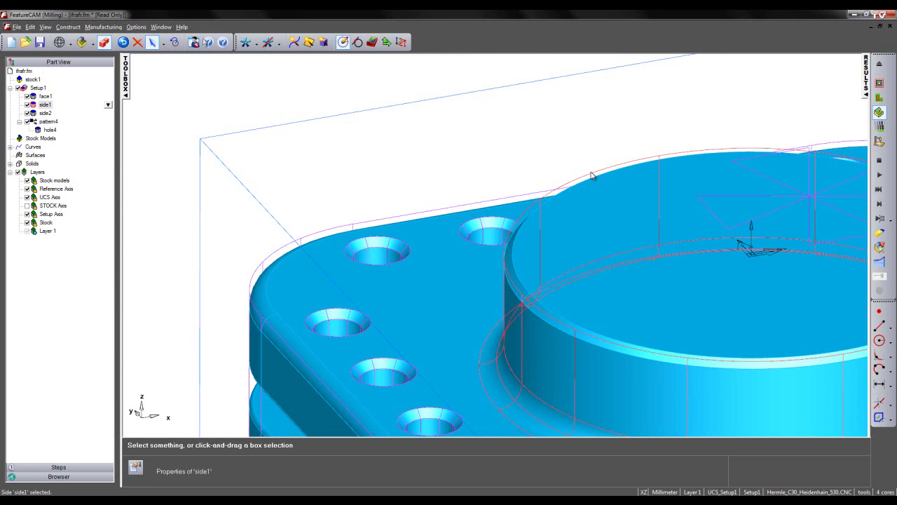
pyautogui.doubleClick(591, 175)
pyautogui.moveTo(295, 145); pyautogui.dragTo(424, 119)
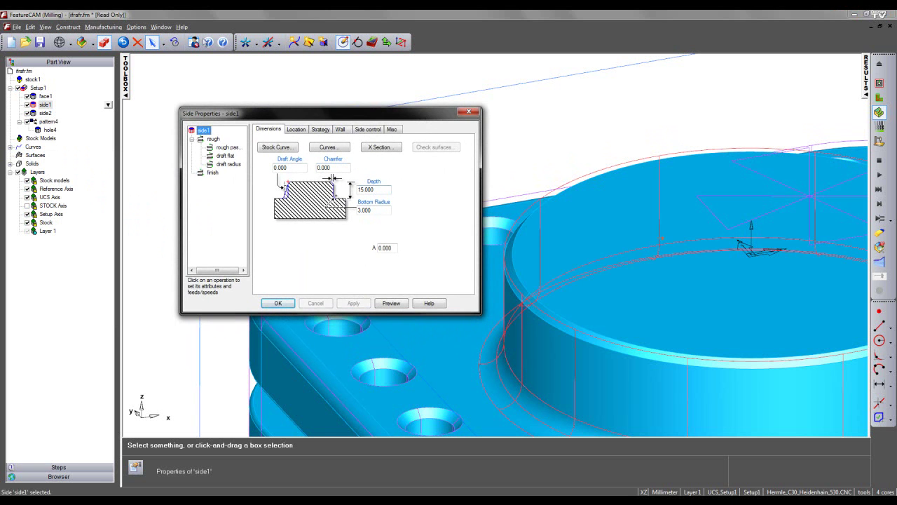
pyautogui.moveTo(547, 281); pyautogui.dragTo(604, 266, button='middle')
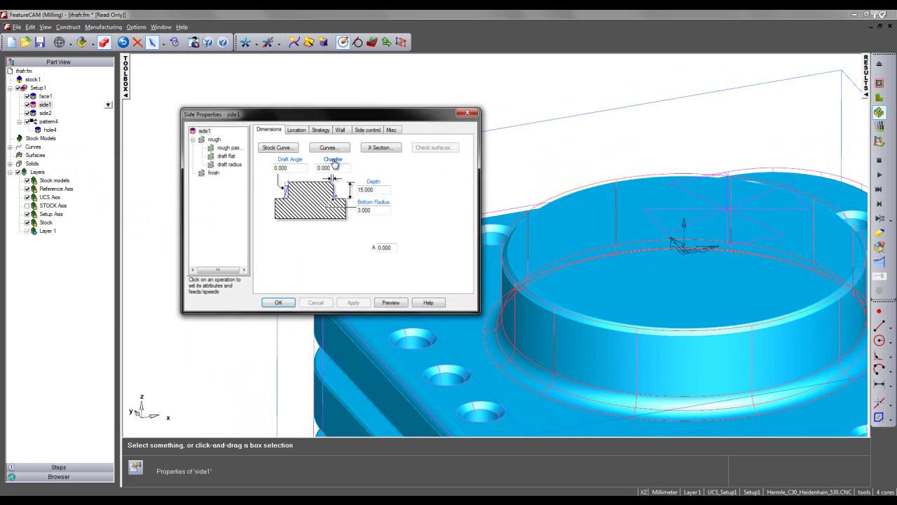
pyautogui.click(335, 164)
pyautogui.scroll(3, 625, 377)
pyautogui.scroll(3, 628, 377)
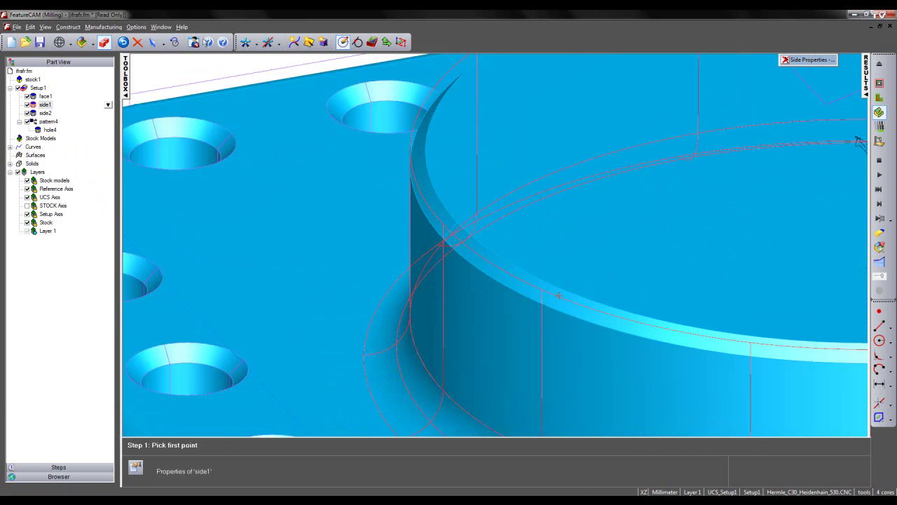
pyautogui.click(488, 249)
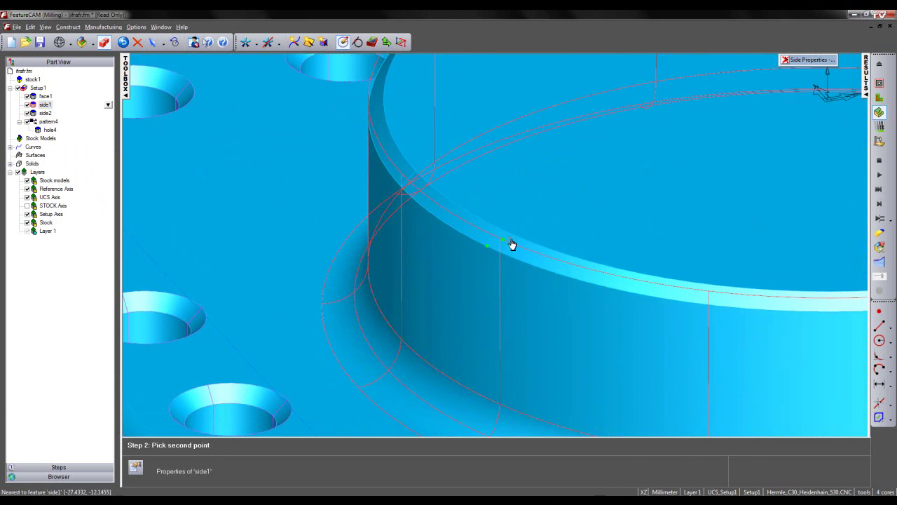
pyautogui.click(515, 240)
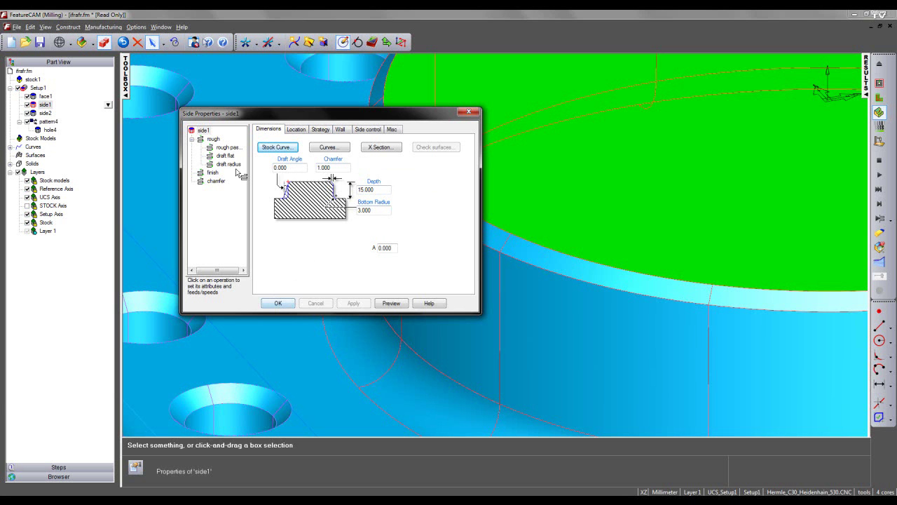
pyautogui.click(280, 303)
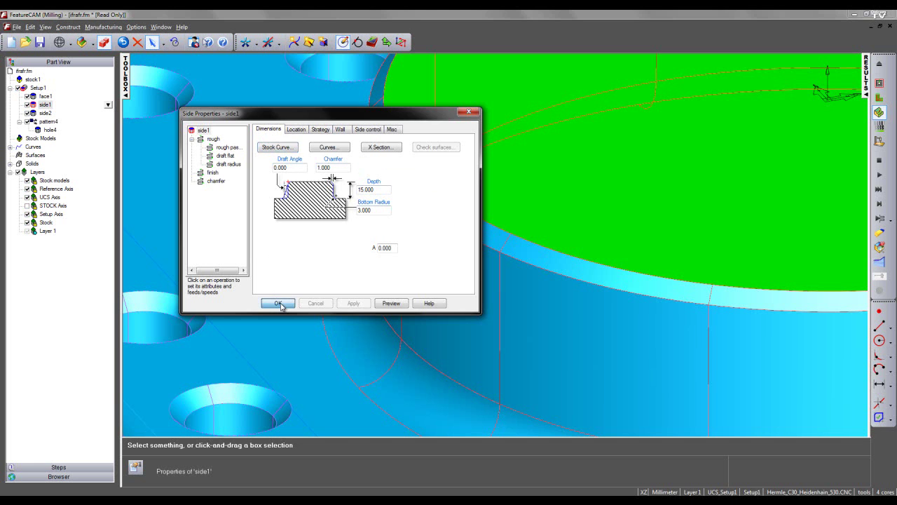
# Step: Simulate Setup1 in 3D again, examine the chamfer cut on the boss's top edge, and clear the simulation
pyautogui.scroll(-5, 640, 225)
pyautogui.scroll(-3, 781, 200)
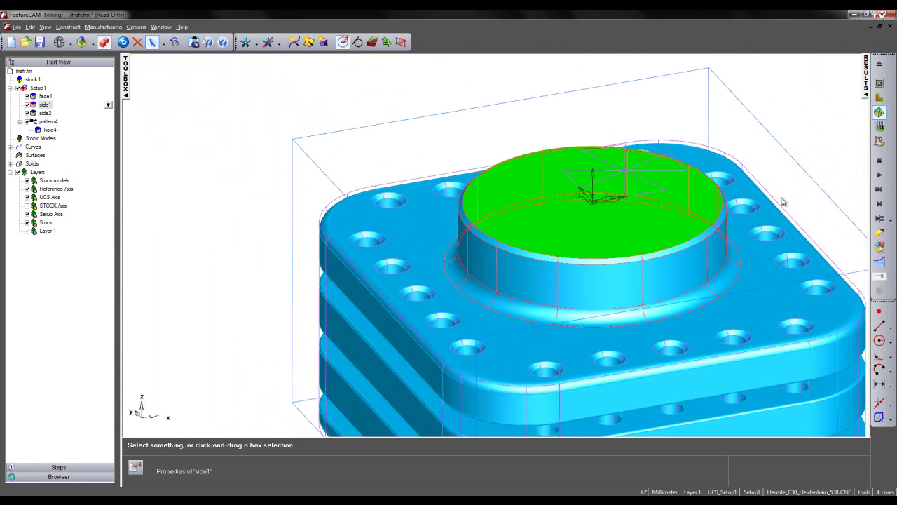
pyautogui.scroll(3, 780, 201)
pyautogui.click(880, 178)
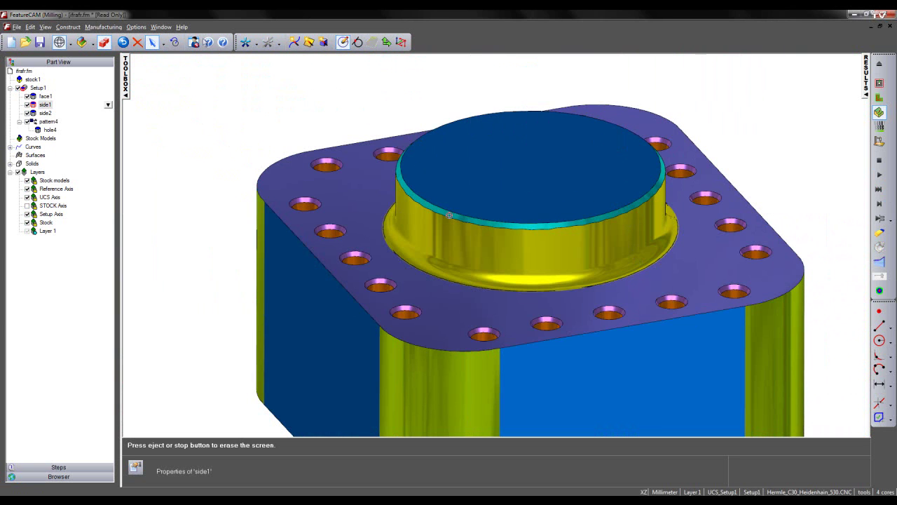
pyautogui.scroll(-3, 513, 227)
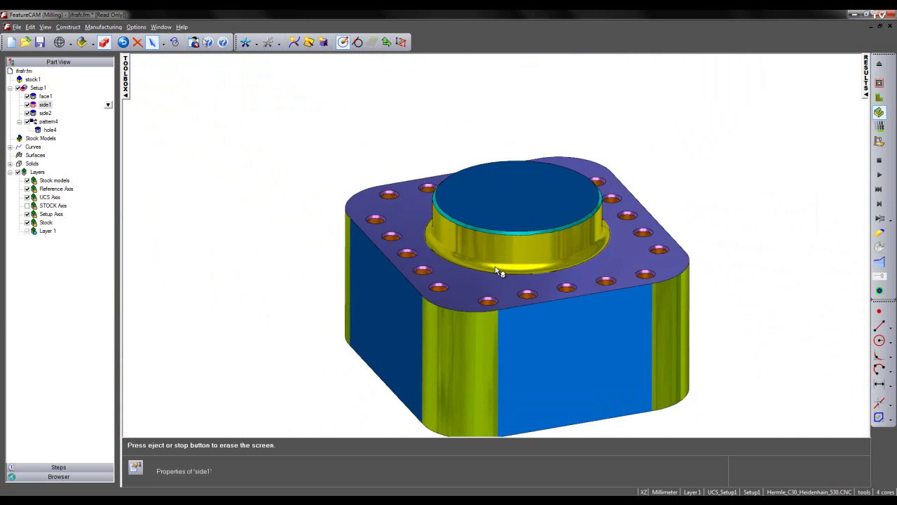
pyautogui.moveTo(497, 269); pyautogui.dragTo(566, 306, button='middle')
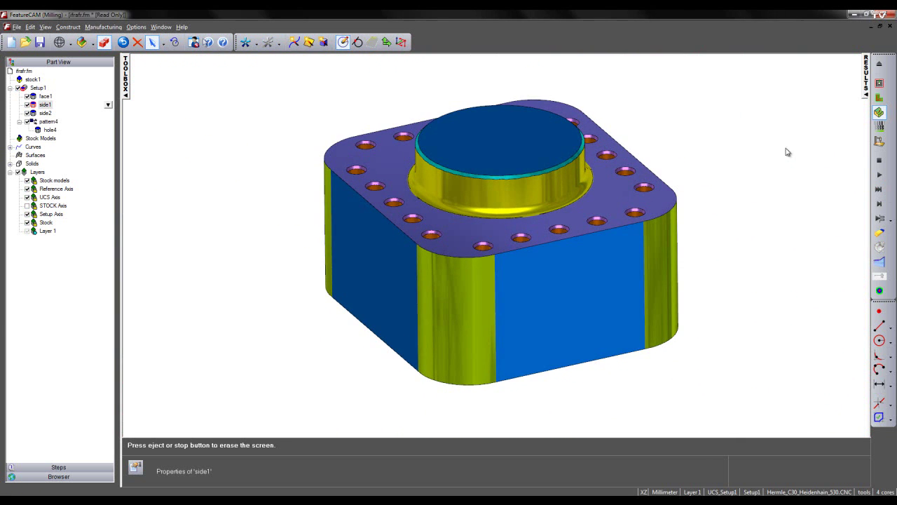
pyautogui.click(879, 64)
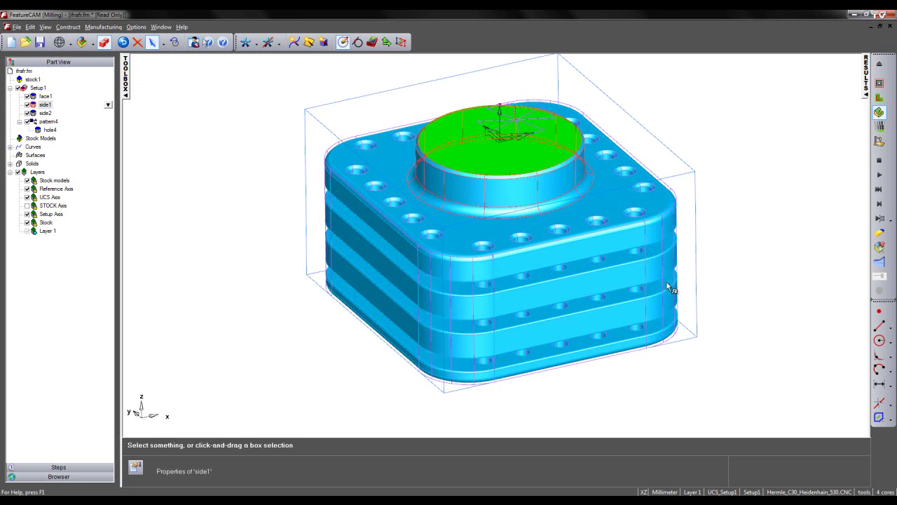
# Step: Highlight the recessed wall faces in the three gaps between the stacked flanges, clear the selection and examine the gaps from the side
pyautogui.click(683, 302)
pyautogui.moveTo(680, 301); pyautogui.dragTo(474, 142, button='middle')
pyautogui.scroll(3, 509, 228)
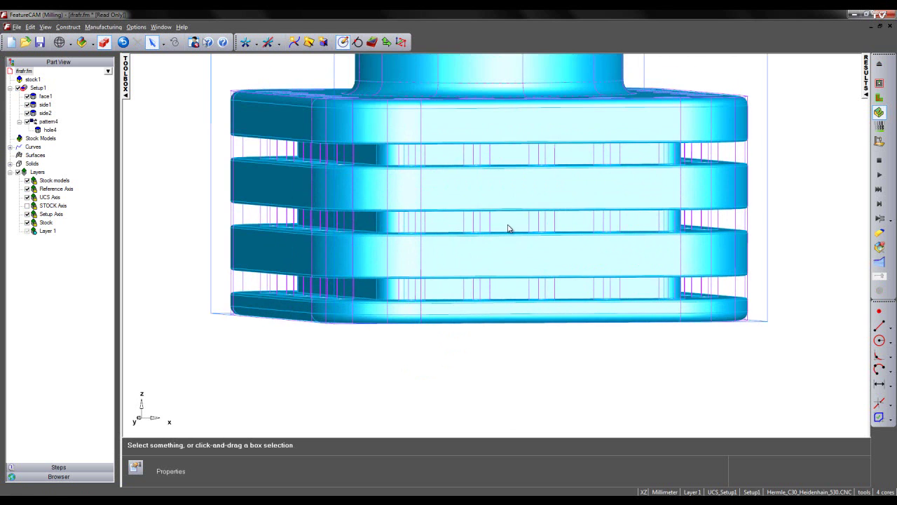
pyautogui.click(518, 158)
pyautogui.keyDown('shift'); pyautogui.click(515, 222); pyautogui.keyUp('shift')
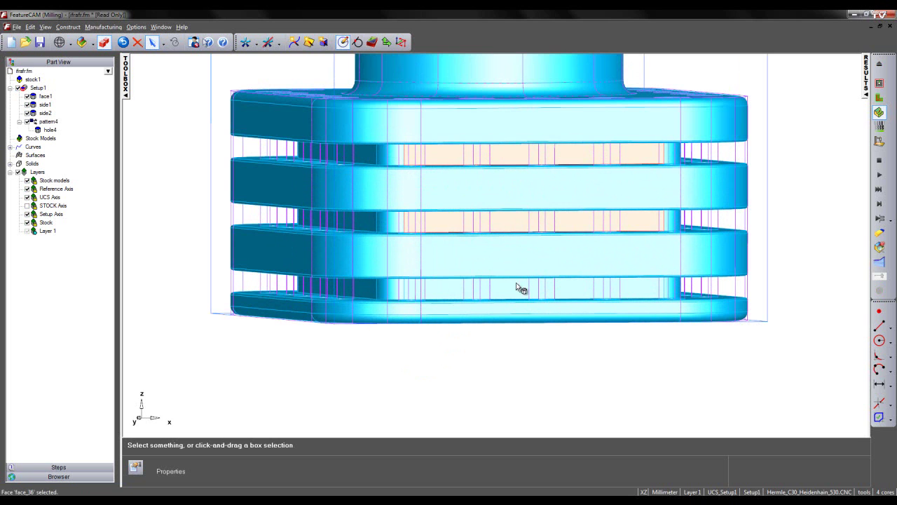
pyautogui.keyDown('shift'); pyautogui.click(516, 283); pyautogui.keyUp('shift')
pyautogui.moveTo(518, 287); pyautogui.dragTo(545, 250, button='middle')
pyautogui.click(812, 245)
pyautogui.moveTo(812, 245); pyautogui.dragTo(460, 282, button='middle')
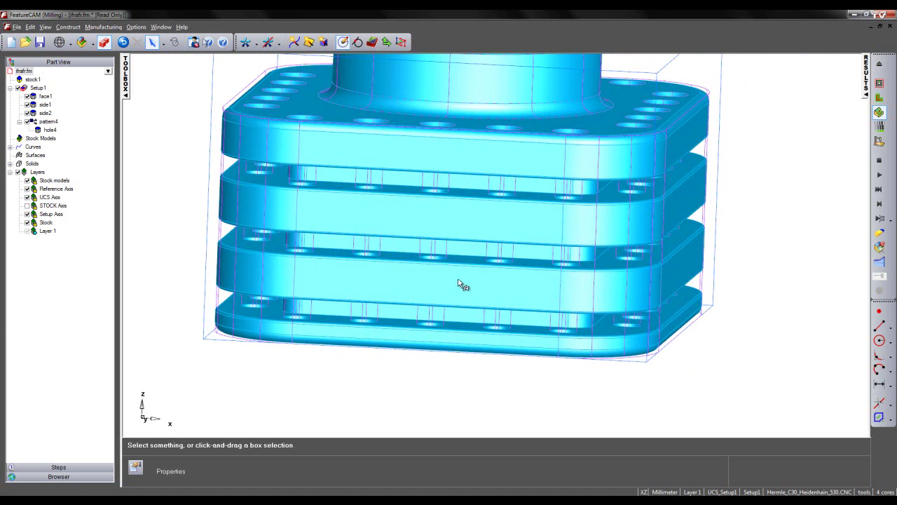
# Step: Hide everything in the graphics view and show only the solid model
pyautogui.click(269, 43)
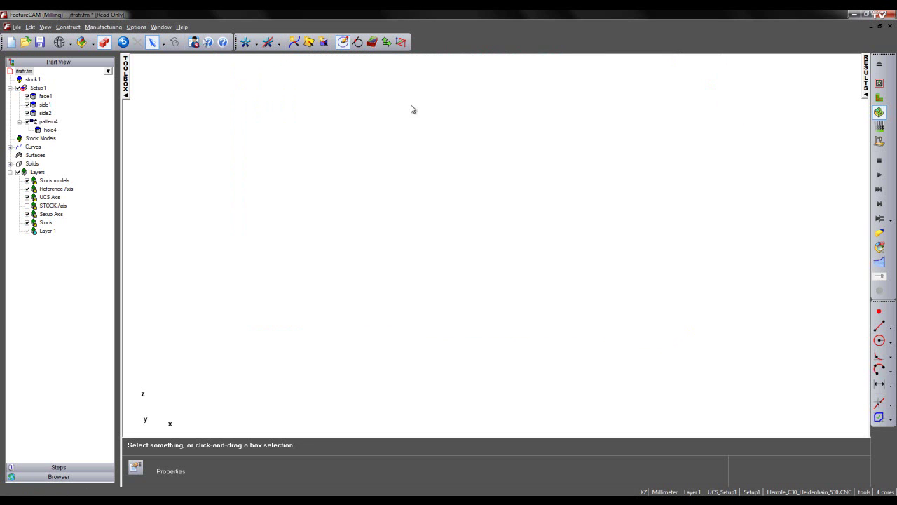
pyautogui.click(255, 42)
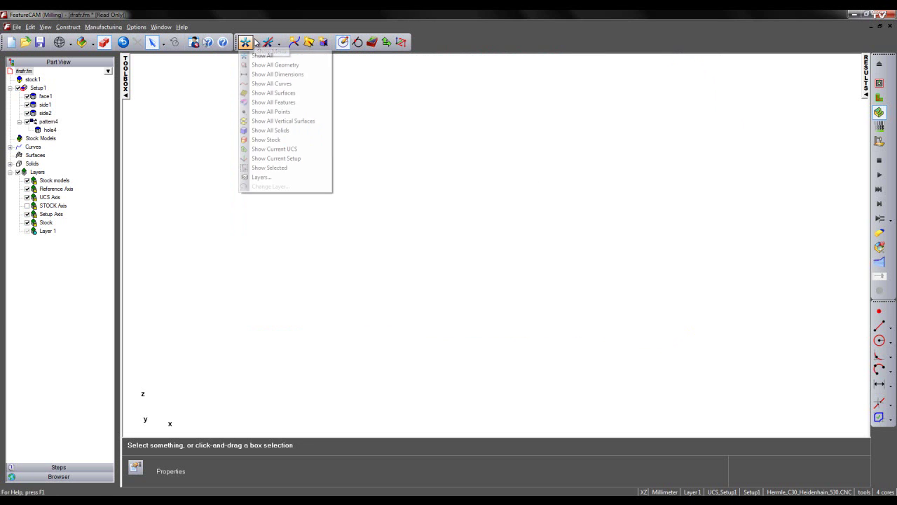
pyautogui.click(263, 140)
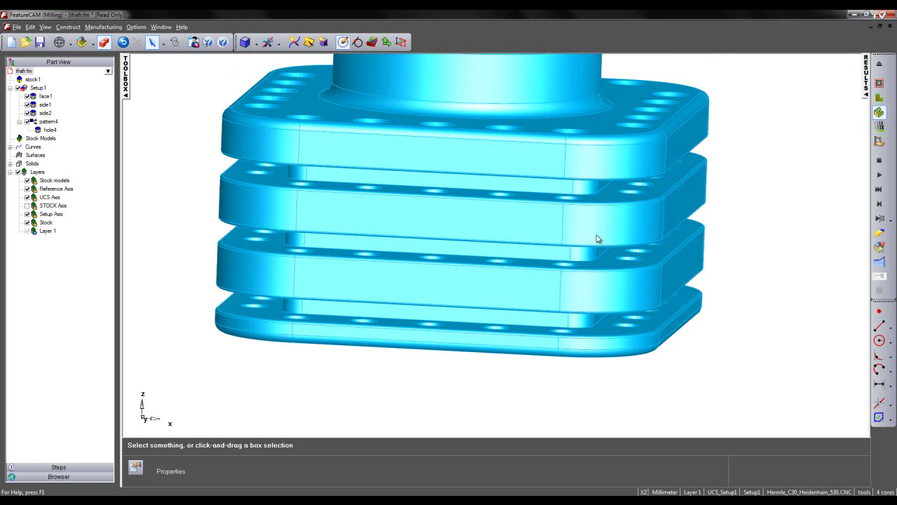
# Step: Select all the recessed wall faces around the uppermost gap between the flanges and hide everything that is not selected
pyautogui.scroll(5, 596, 239)
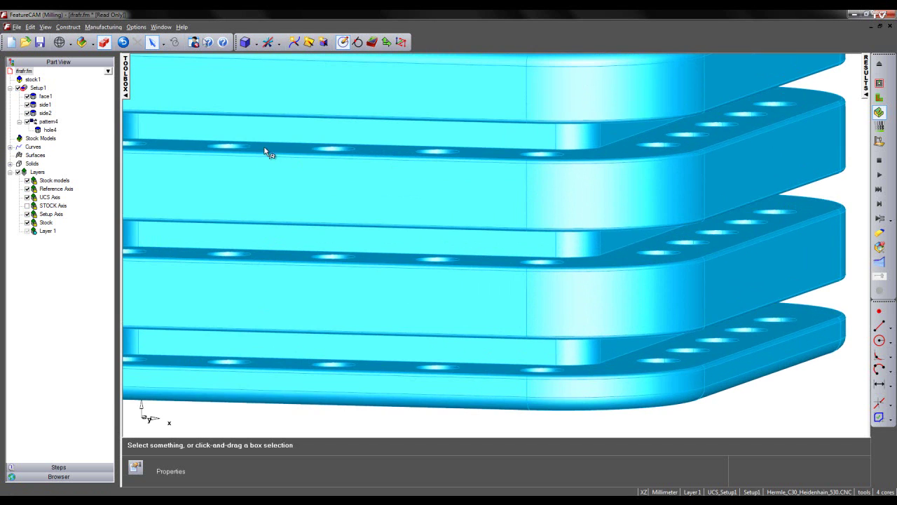
pyautogui.click(161, 132)
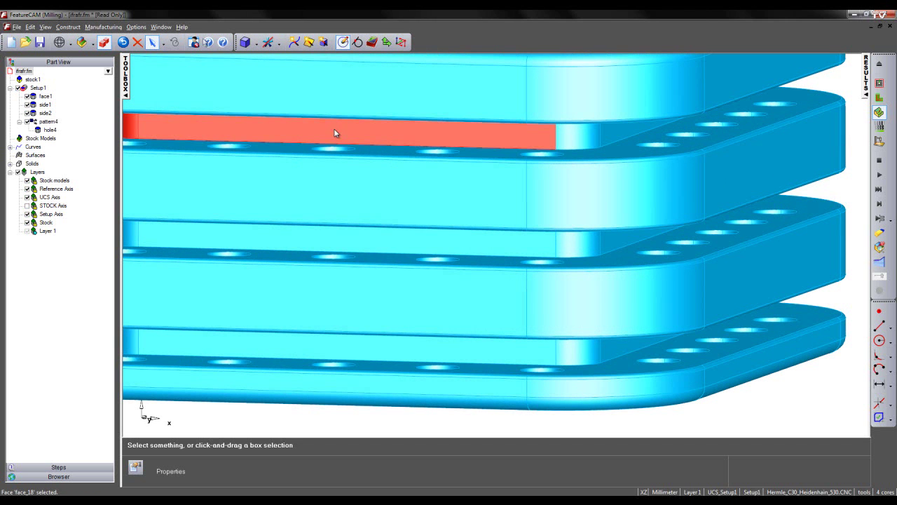
pyautogui.moveTo(624, 136); pyautogui.dragTo(445, 265, button='middle')
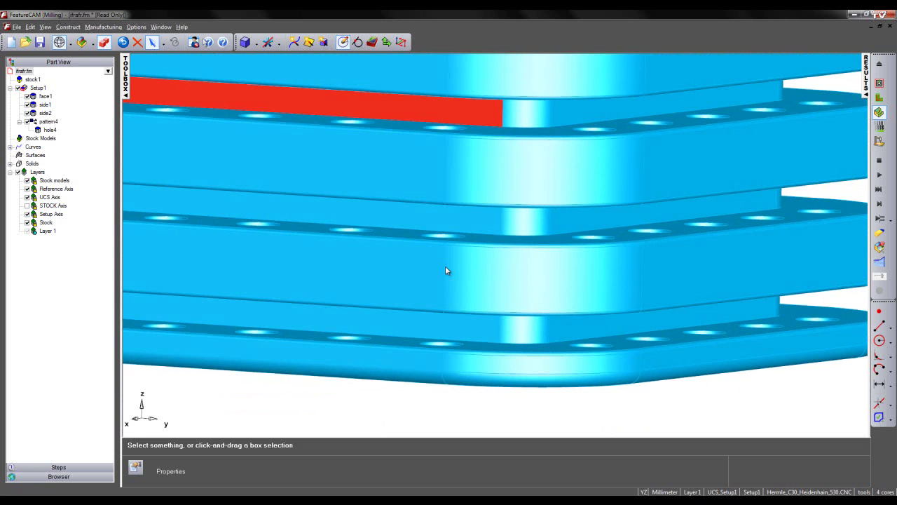
pyautogui.moveTo(541, 146); pyautogui.dragTo(607, 208, button='middle')
pyautogui.scroll(-5, 630, 253)
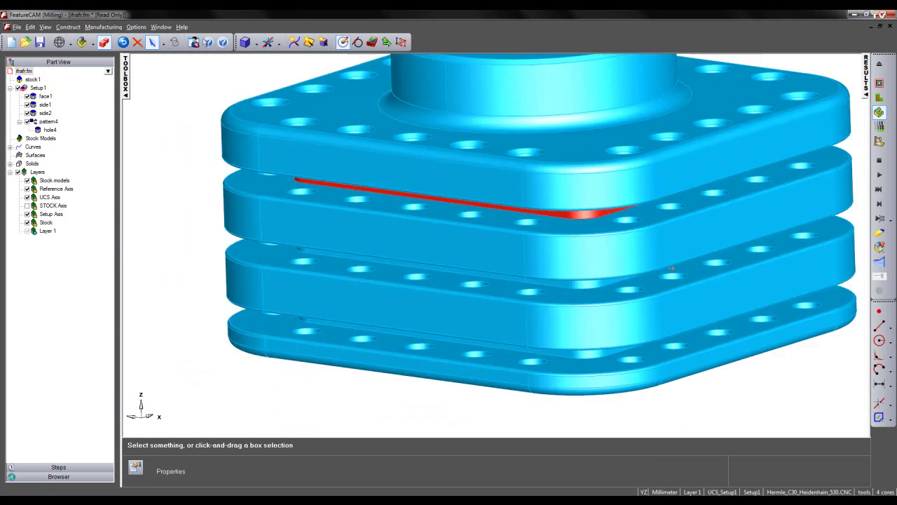
pyautogui.hotkey('ctrl', 'i')
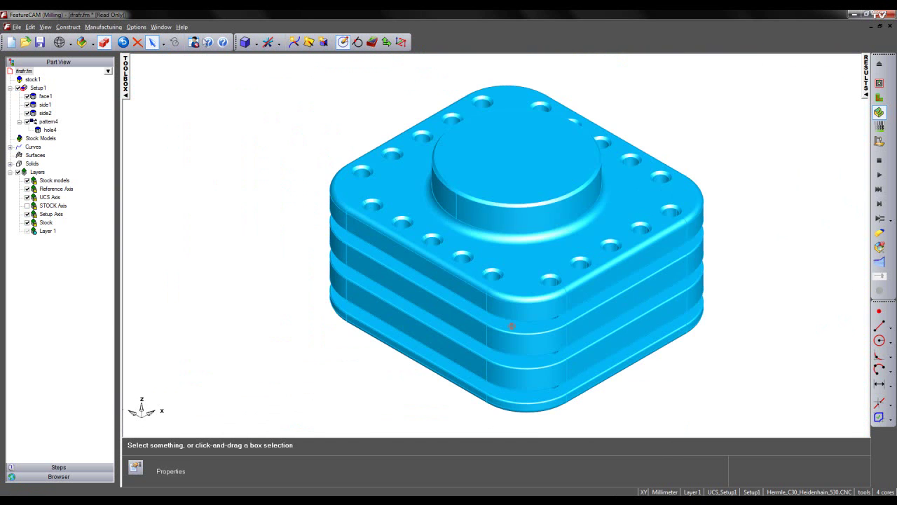
pyautogui.hotkey('ctrl', 'f')
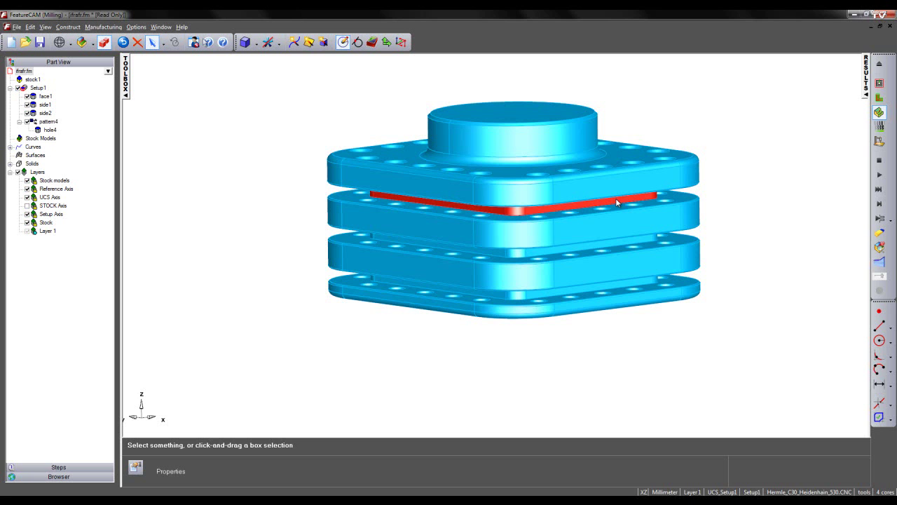
pyautogui.click(616, 201)
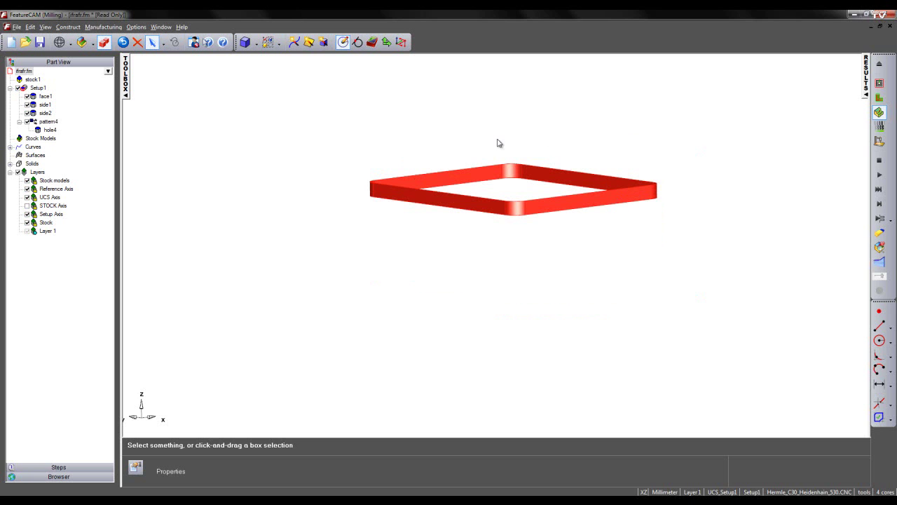
pyautogui.moveTo(536, 256); pyautogui.dragTo(473, 223, button='middle')
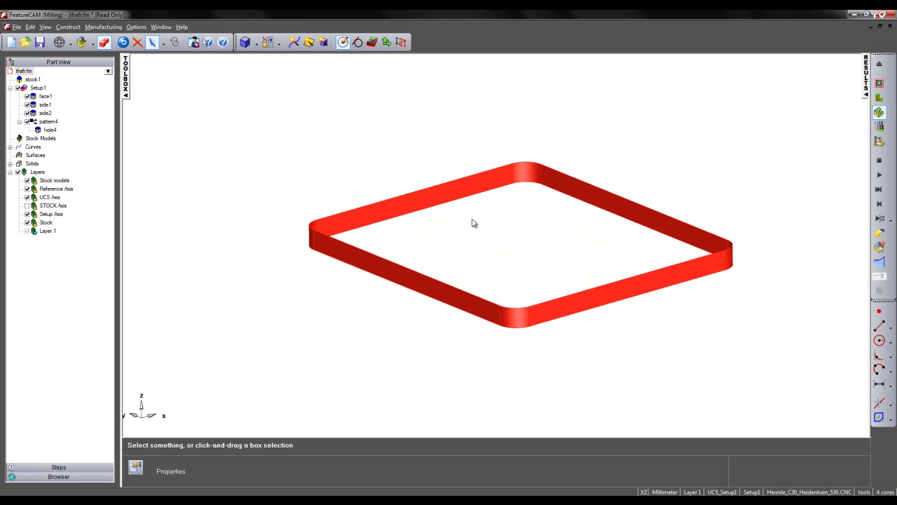
# Step: Create a Surface Edges curve along the upper edge loop of the isolated wall faces, with start and end connected
pyautogui.click(295, 43)
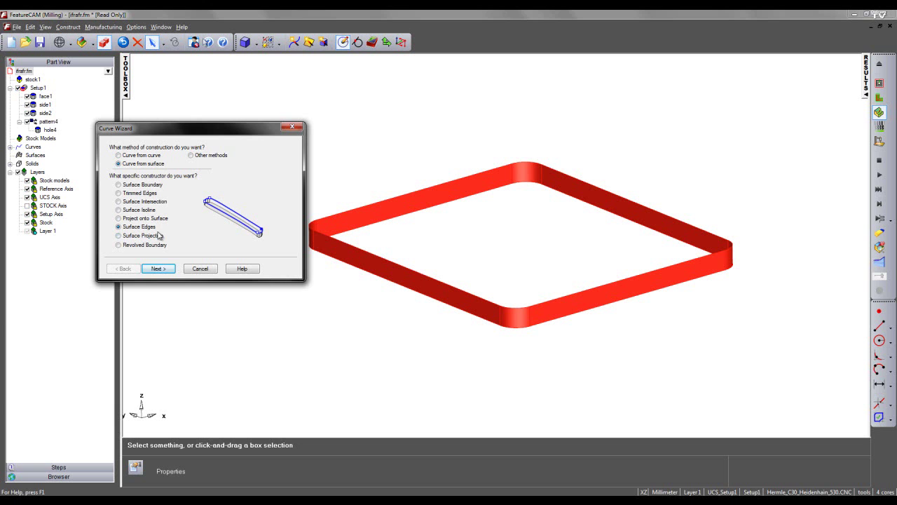
pyautogui.click(158, 268)
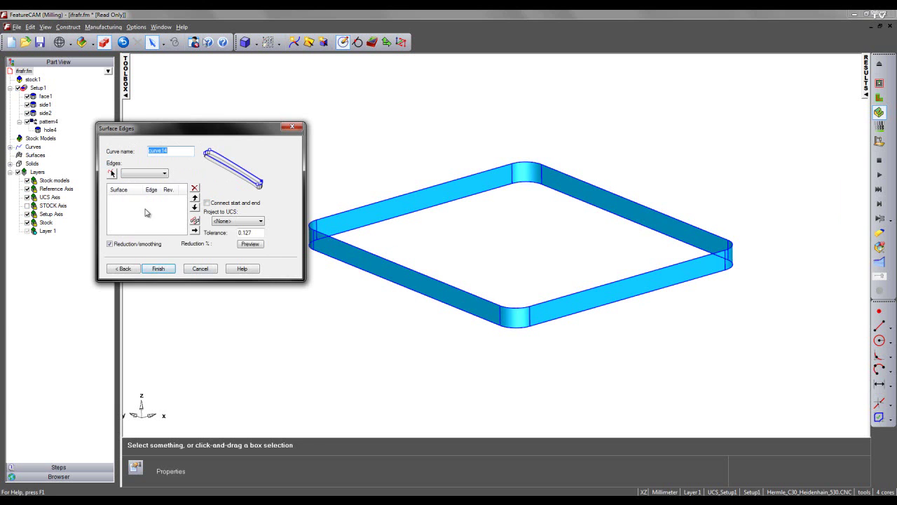
pyautogui.click(206, 203)
pyautogui.click(112, 174)
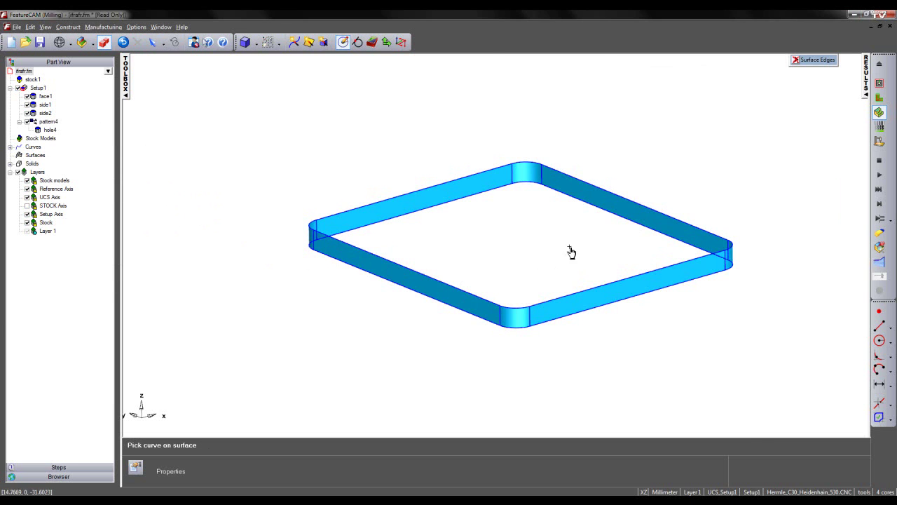
pyautogui.click(599, 291)
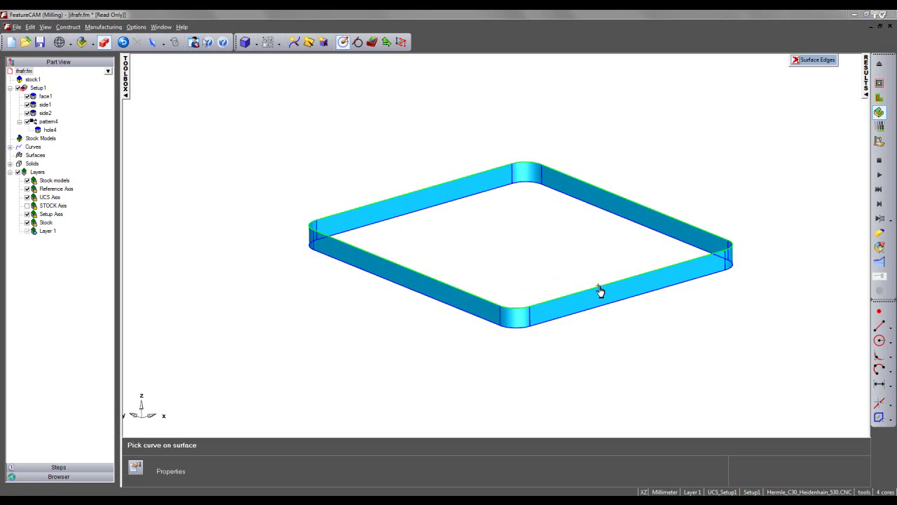
pyautogui.click(794, 61)
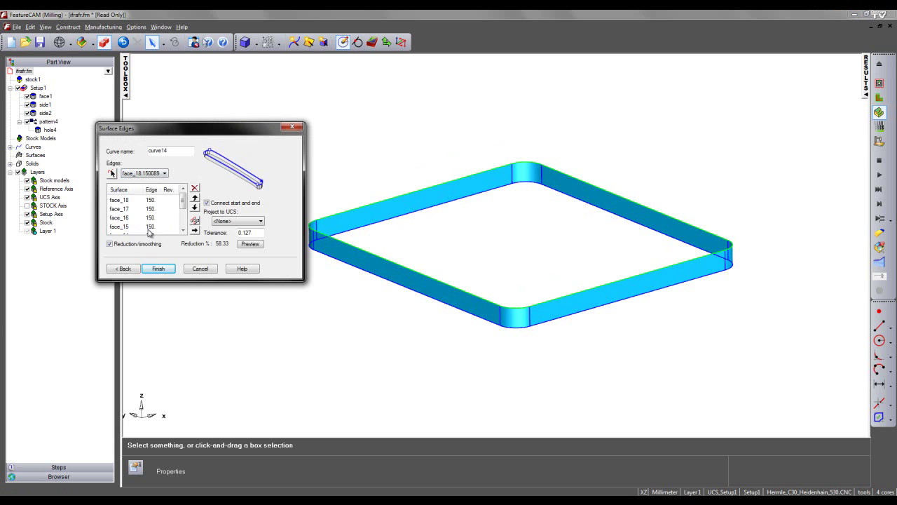
pyautogui.click(154, 272)
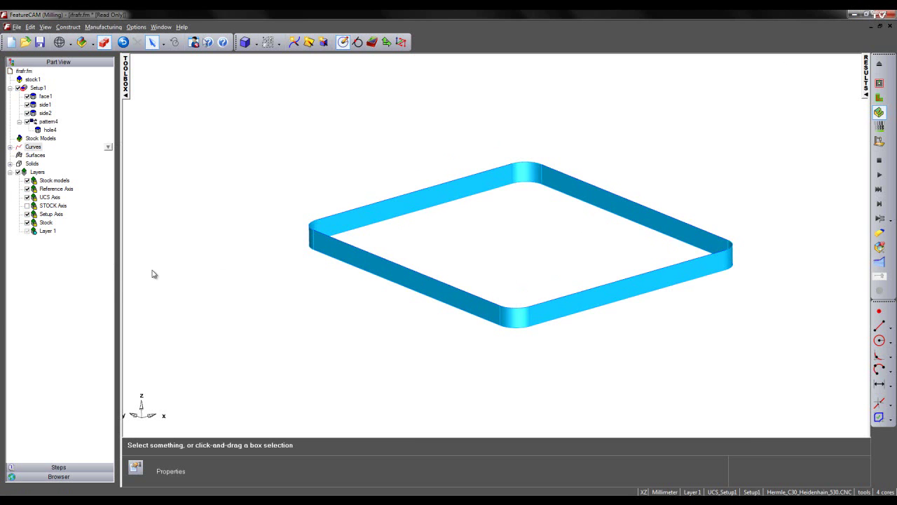
# Step: Select the new edge curve, curve14, and start a Groove feature from it, continuing to the feature's location settings
pyautogui.click(11, 147)
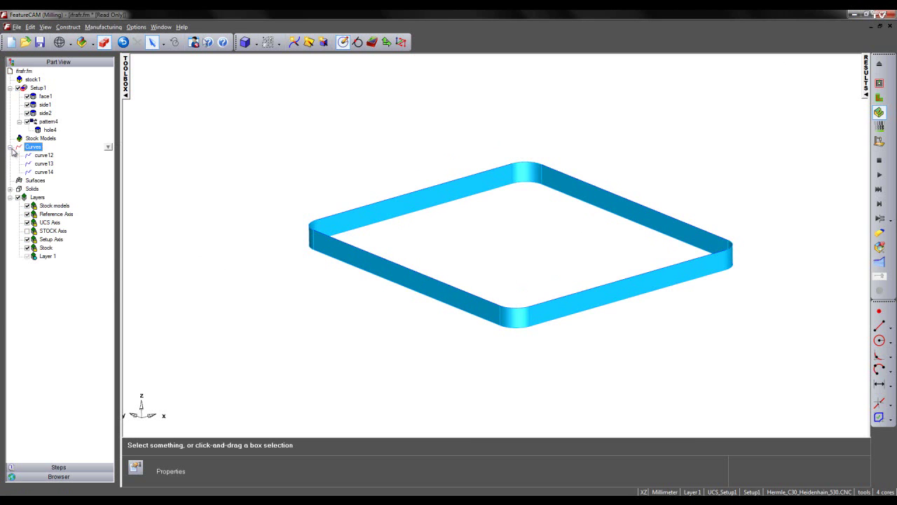
pyautogui.click(44, 172)
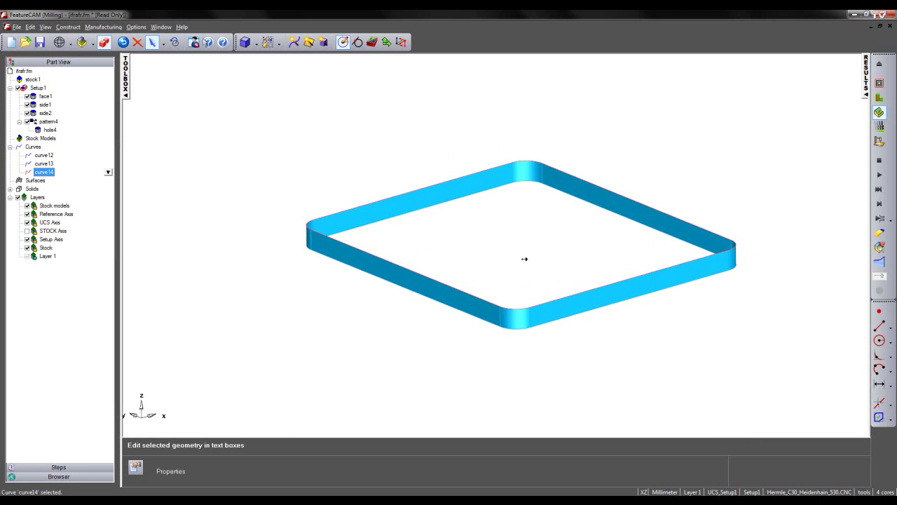
pyautogui.scroll(3, 525, 256)
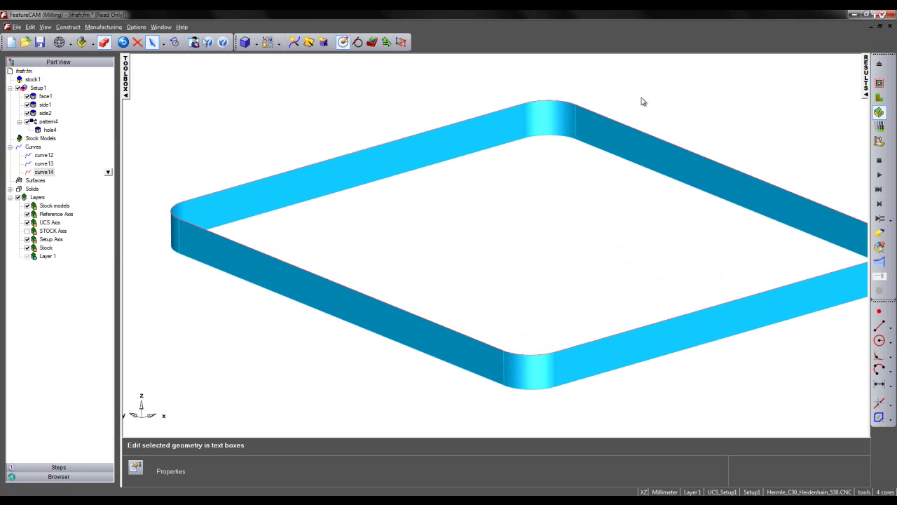
pyautogui.scroll(-3, 462, 210)
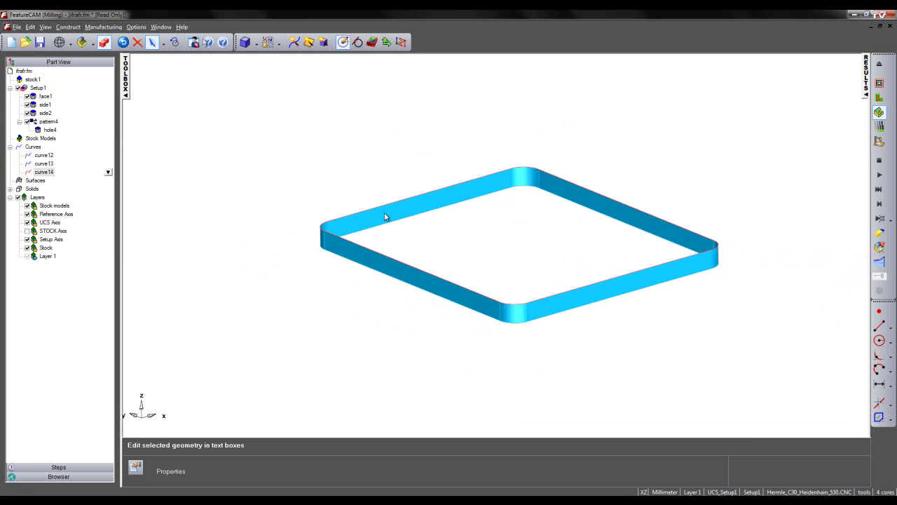
pyautogui.click(372, 43)
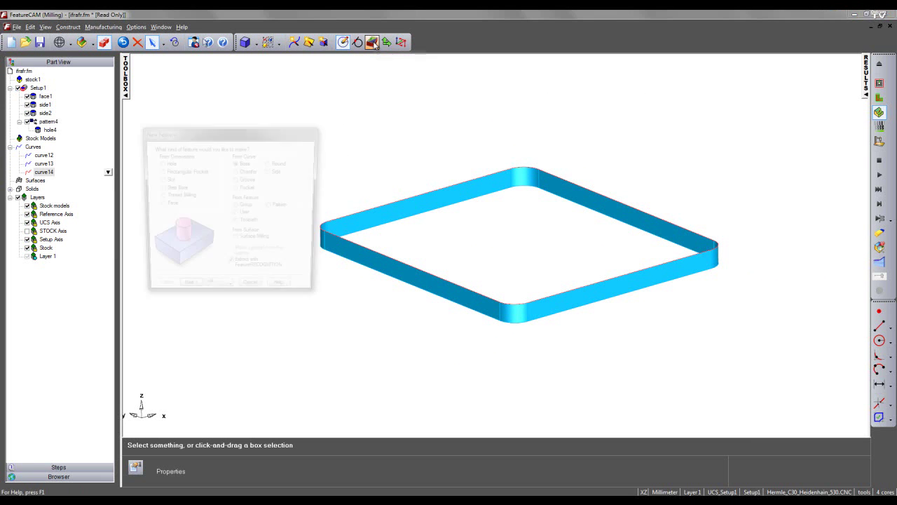
pyautogui.moveTo(309, 136); pyautogui.dragTo(350, 110)
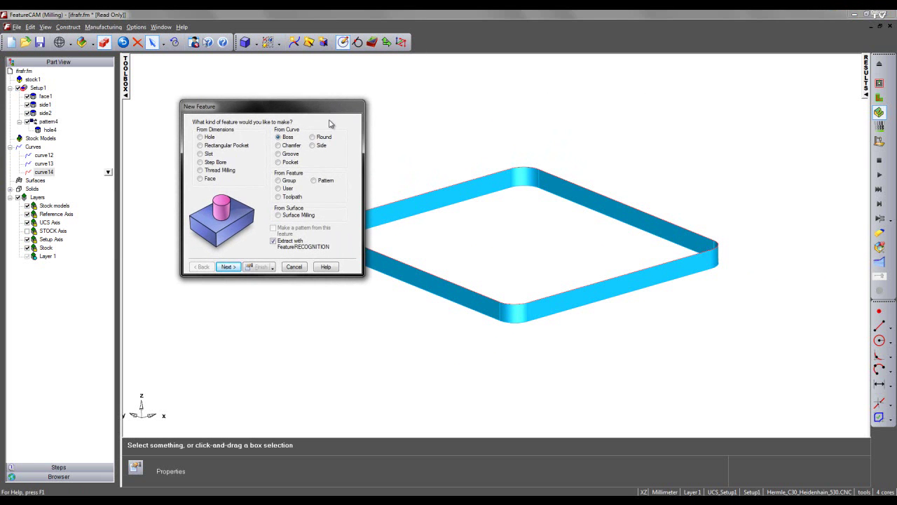
pyautogui.click(278, 154)
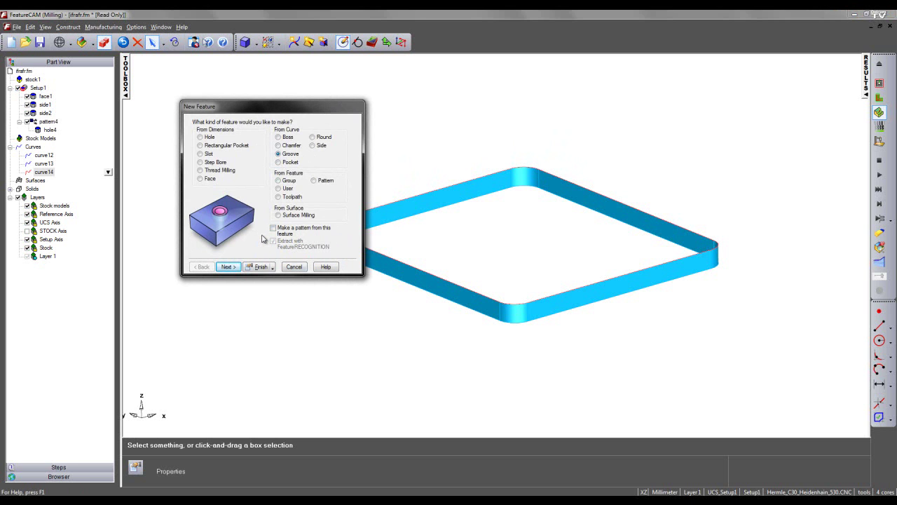
pyautogui.click(235, 267)
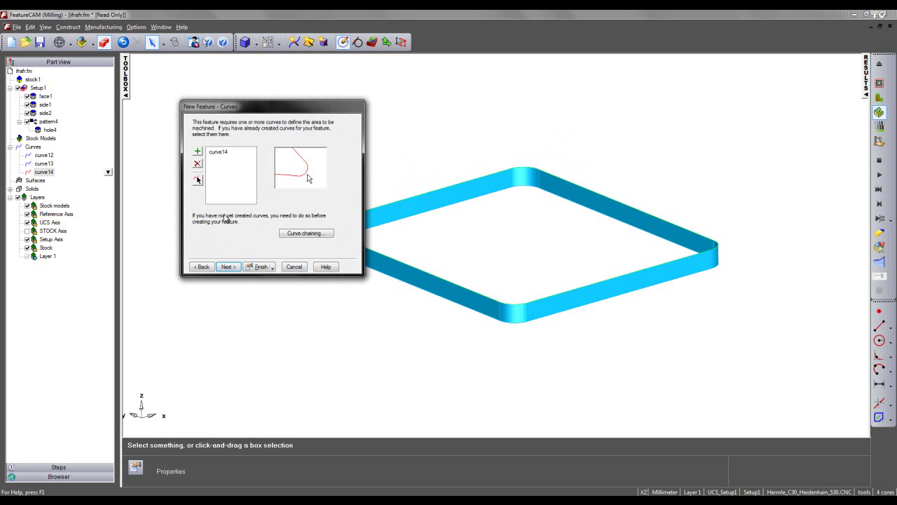
pyautogui.click(237, 269)
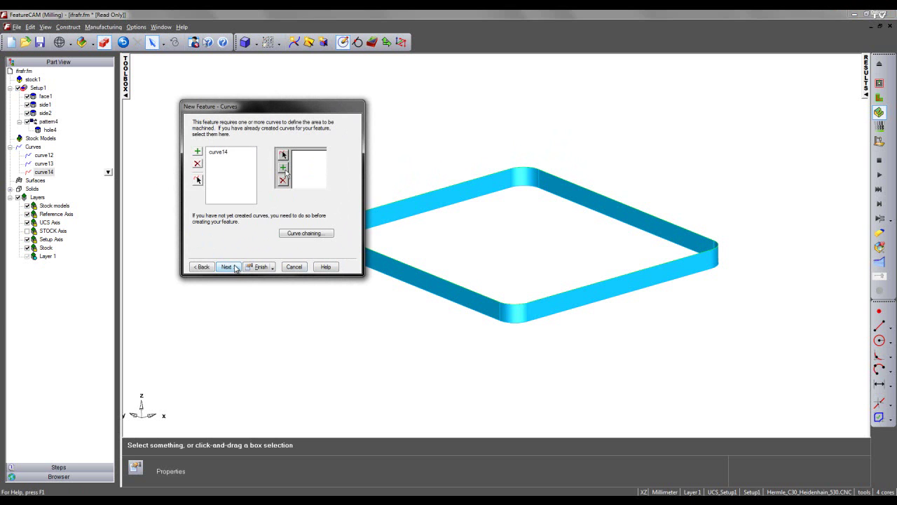
pyautogui.click(285, 170)
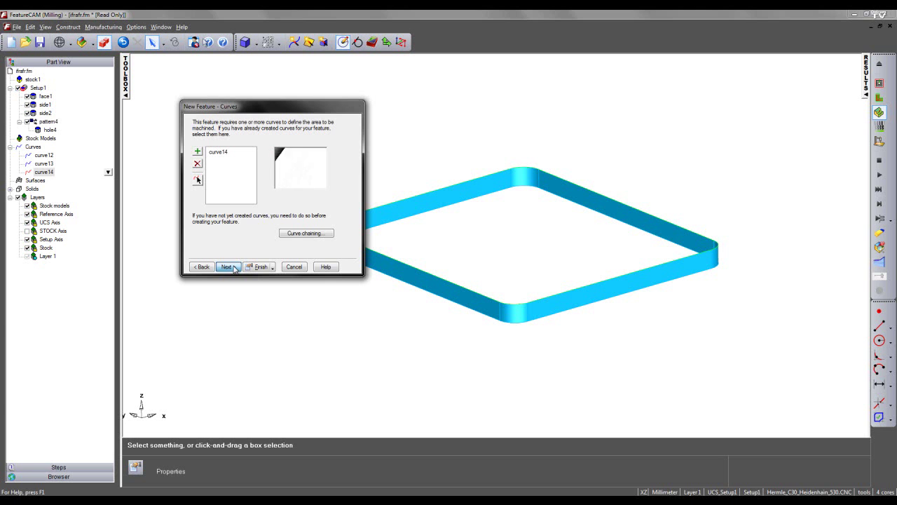
pyautogui.click(235, 269)
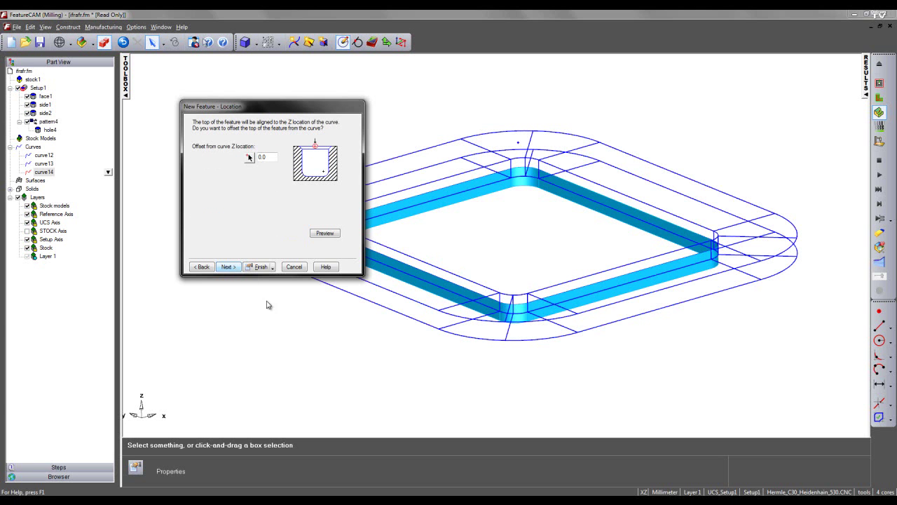
# Step: Set the groove's offset from the curve Z location to -2.5 and preview its alignment with the wall faces
pyautogui.click(284, 381)
pyautogui.press('f')
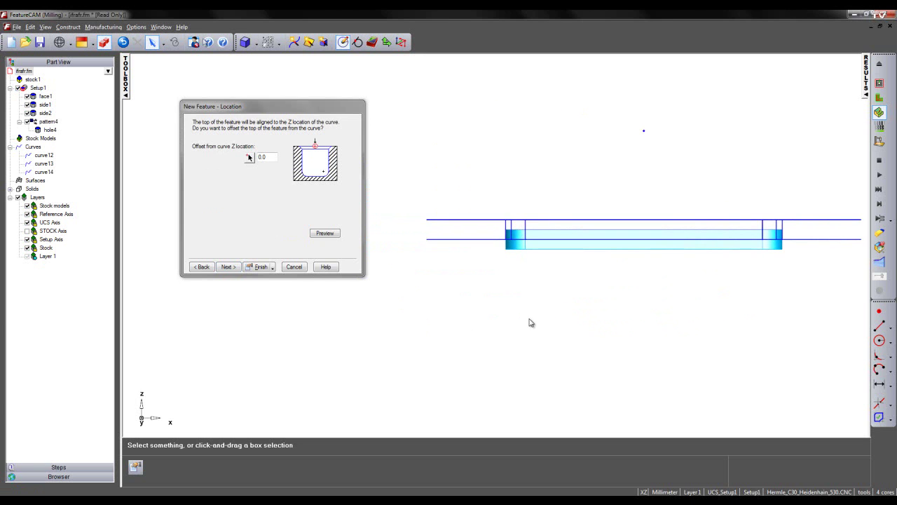
pyautogui.moveTo(530, 323); pyautogui.dragTo(535, 270, button='middle')
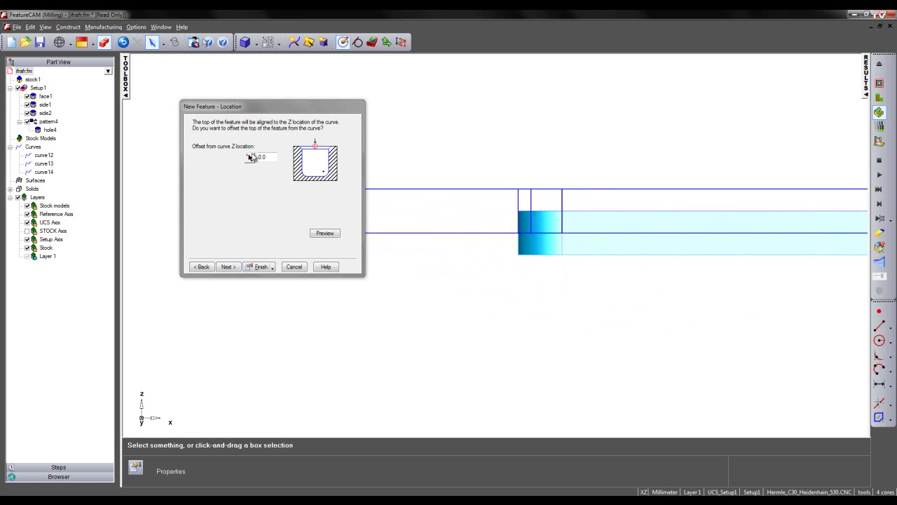
pyautogui.click(274, 157)
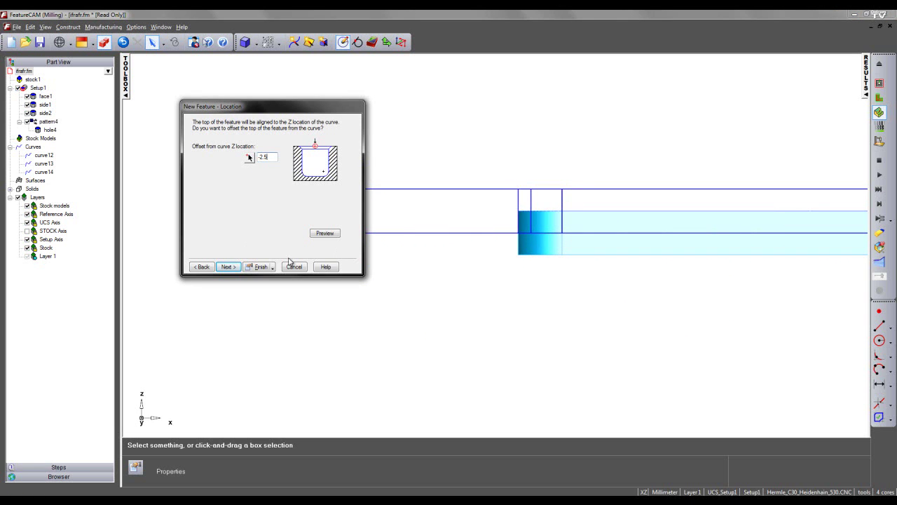
pyautogui.click(325, 233)
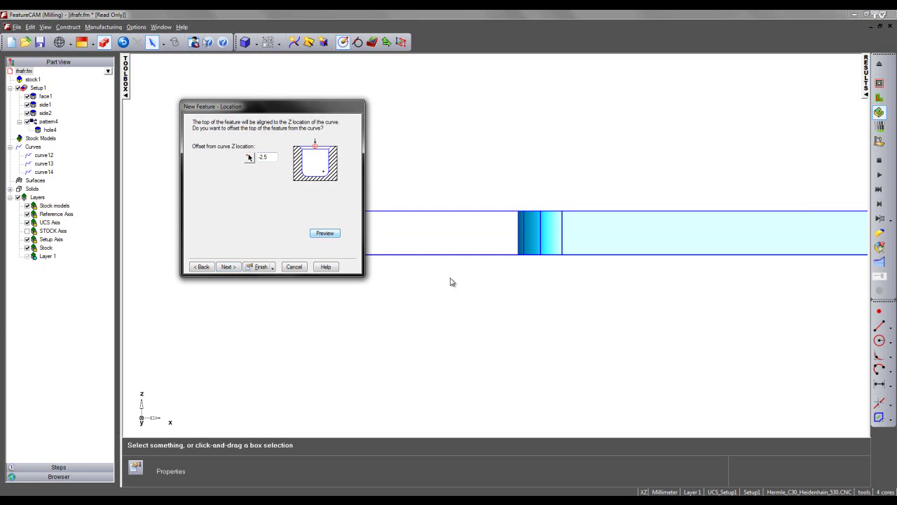
pyautogui.scroll(-3, 502, 272)
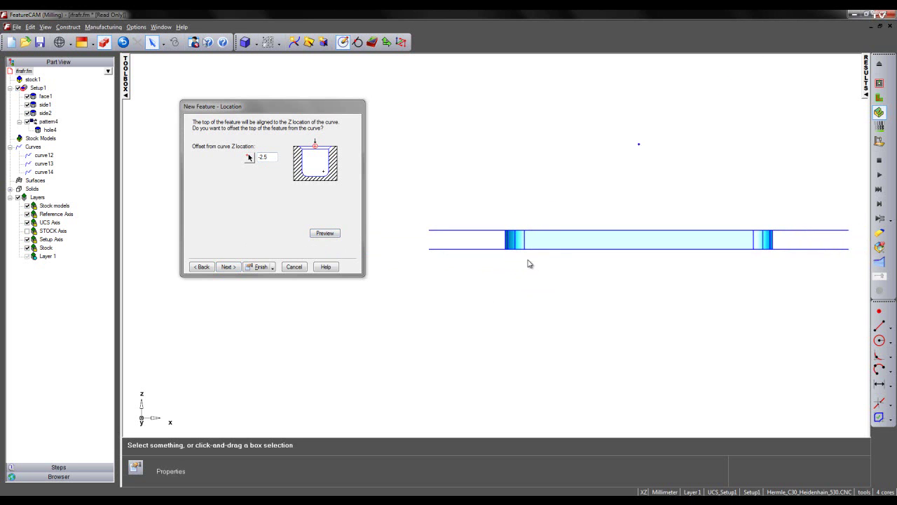
pyautogui.moveTo(542, 242)
pyautogui.mouseDown(button='middle')
pyautogui.moveTo(536, 231)
pyautogui.moveTo(551, 252)
pyautogui.mouseUp(button='middle')
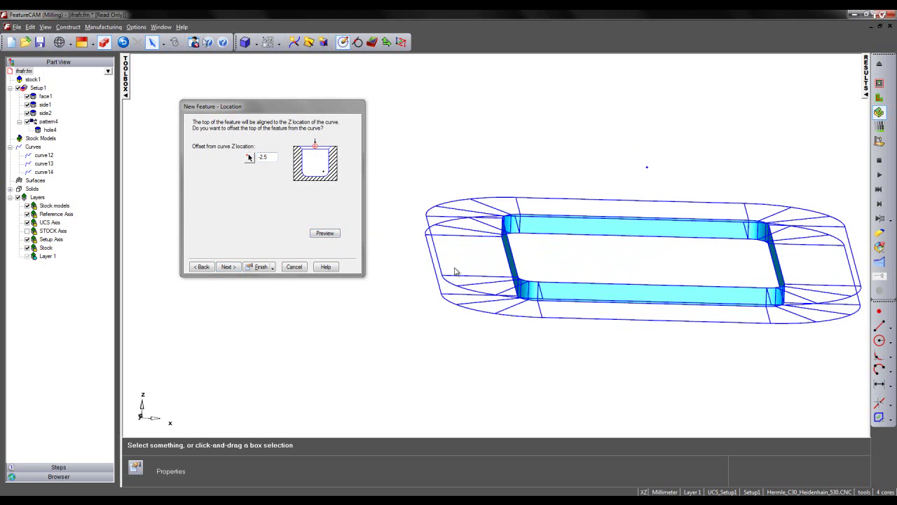
pyautogui.moveTo(423, 319); pyautogui.dragTo(466, 350, button='middle')
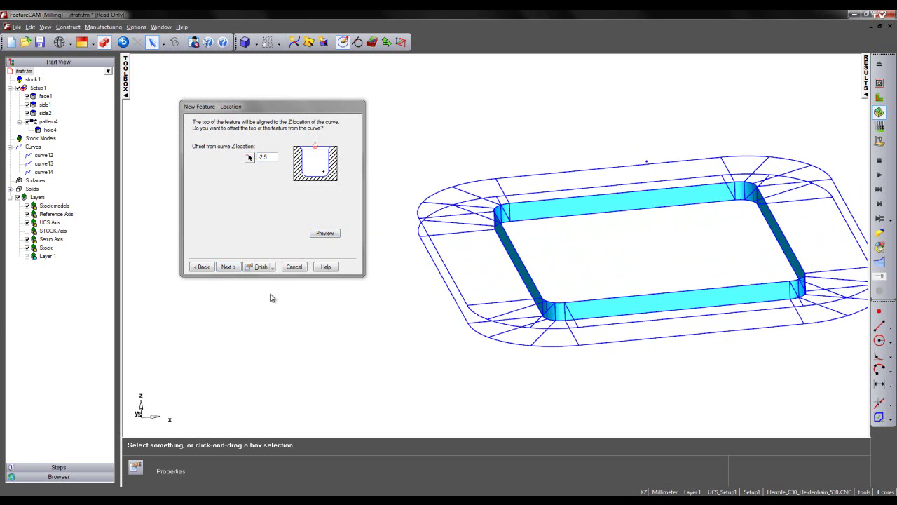
# Step: Accept the groove's depth of 20, width of 5, normal machining side, and climb-milled rough and finish passes, continuing to the operations list
pyautogui.click(228, 267)
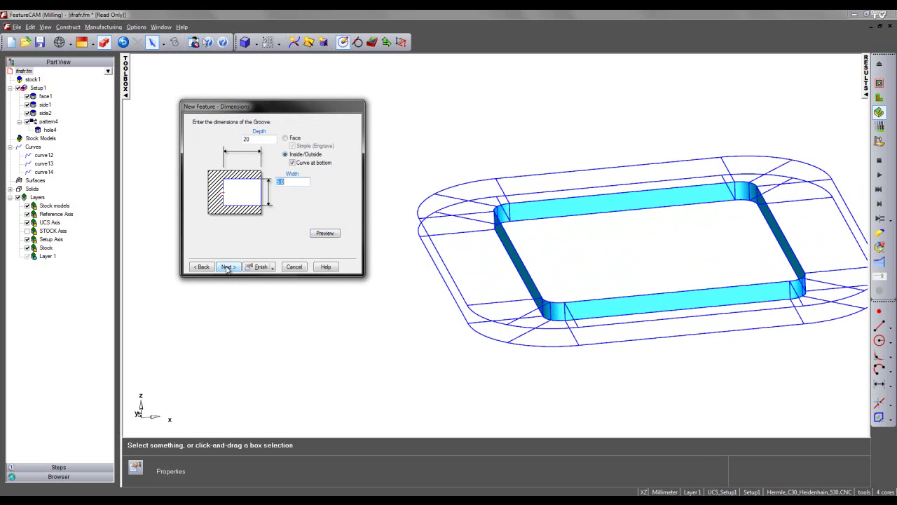
pyautogui.moveTo(567, 301); pyautogui.dragTo(511, 286, button='middle')
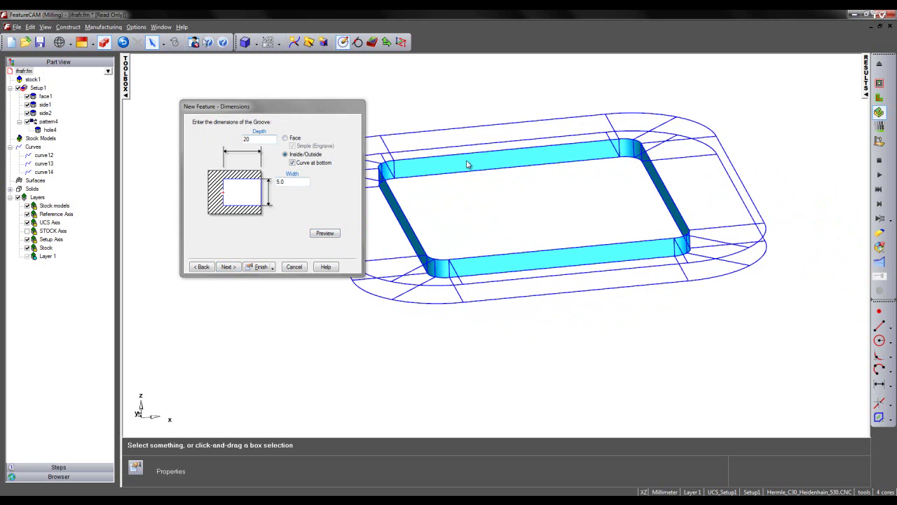
pyautogui.moveTo(467, 164); pyautogui.dragTo(497, 184, button='middle')
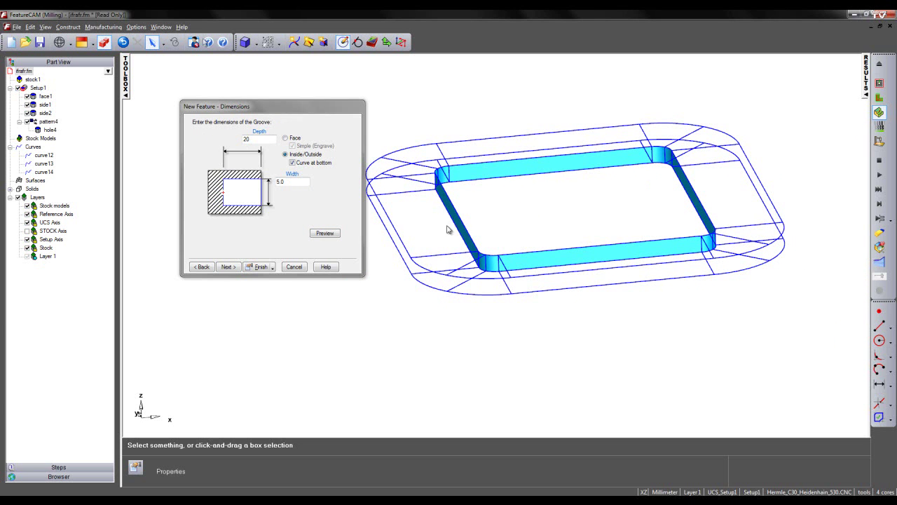
pyautogui.click(229, 267)
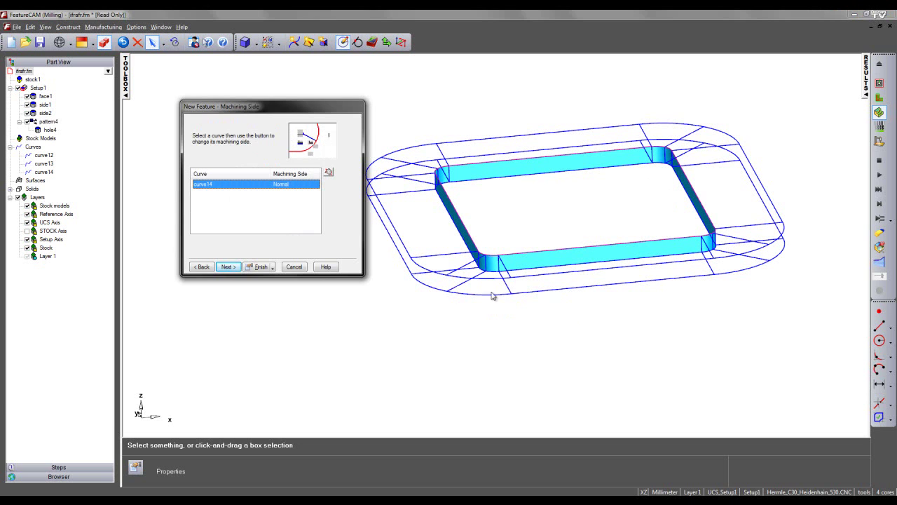
pyautogui.click(225, 266)
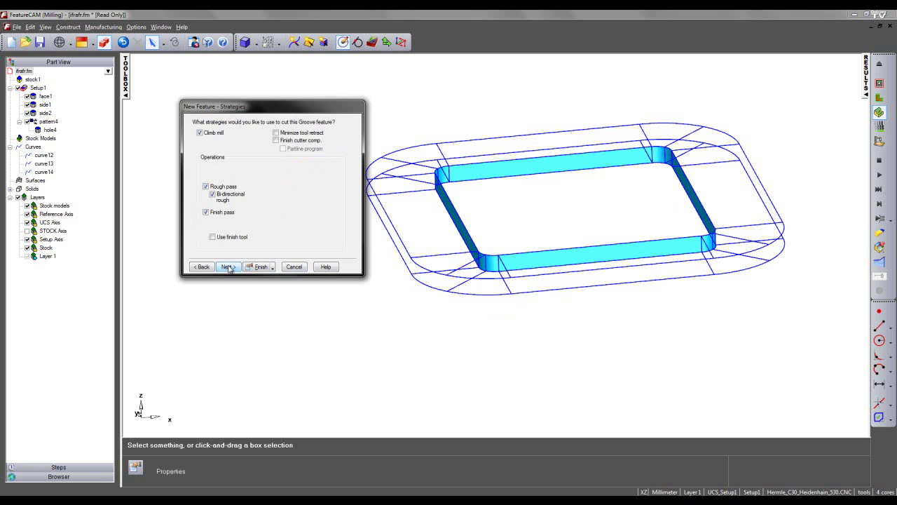
pyautogui.click(228, 267)
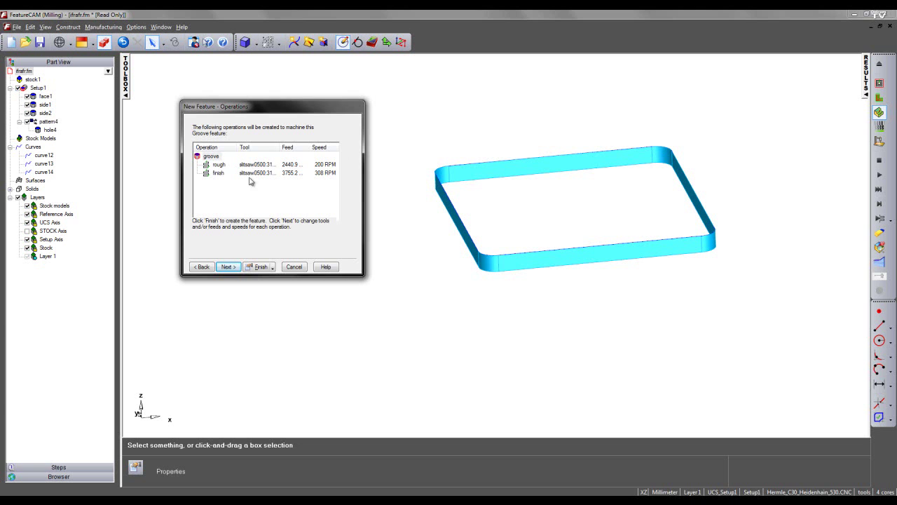
# Step: Review the default slitsaw0500:315:160 tool for the rough operation, keep it and finish creating the groove feature
pyautogui.click(232, 269)
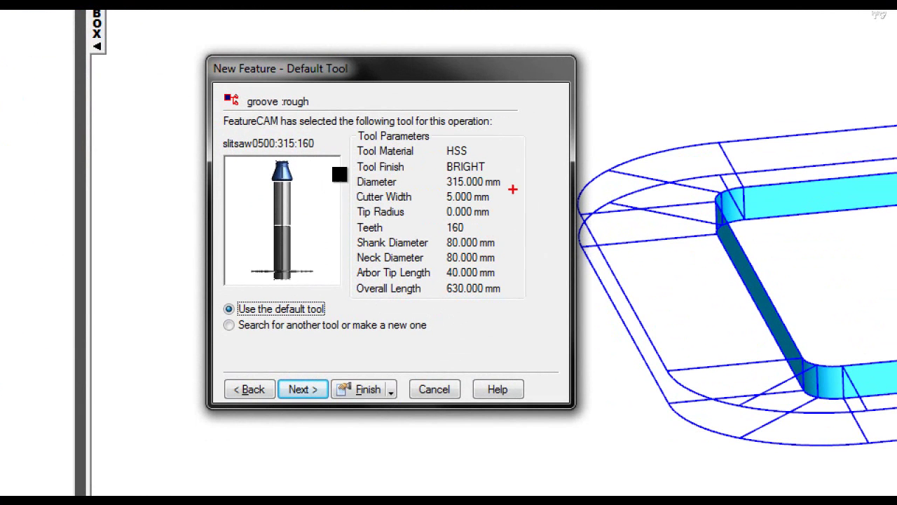
pyautogui.moveTo(513, 187); pyautogui.dragTo(423, 189)
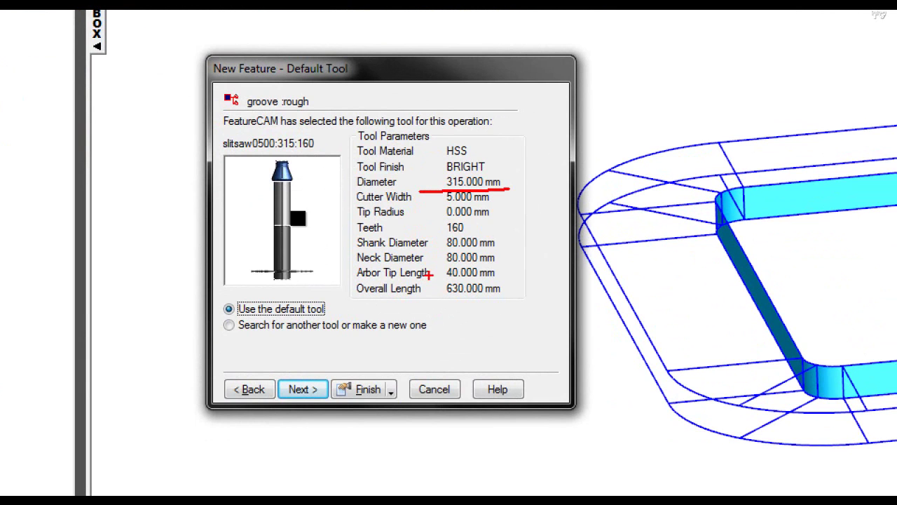
pyautogui.moveTo(498, 206); pyautogui.dragTo(437, 200)
pyautogui.press('Escape')
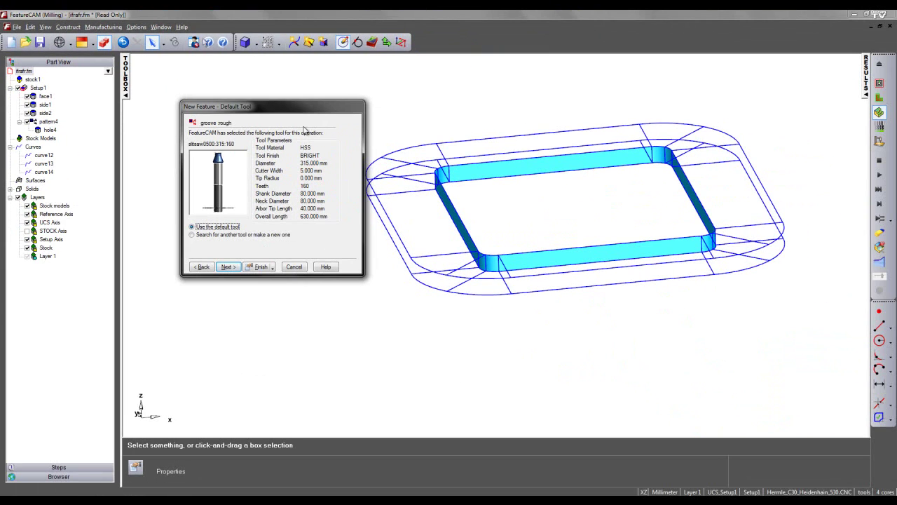
pyautogui.click(258, 267)
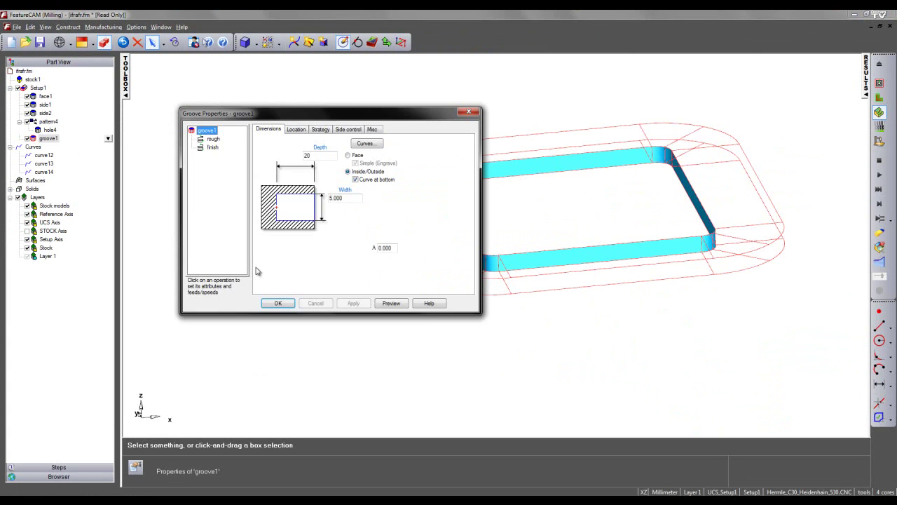
# Step: Preview the groove's toolpath around the wall faces, exit the simulation and close the groove properties
pyautogui.click(391, 304)
pyautogui.scroll(-5, 544, 212)
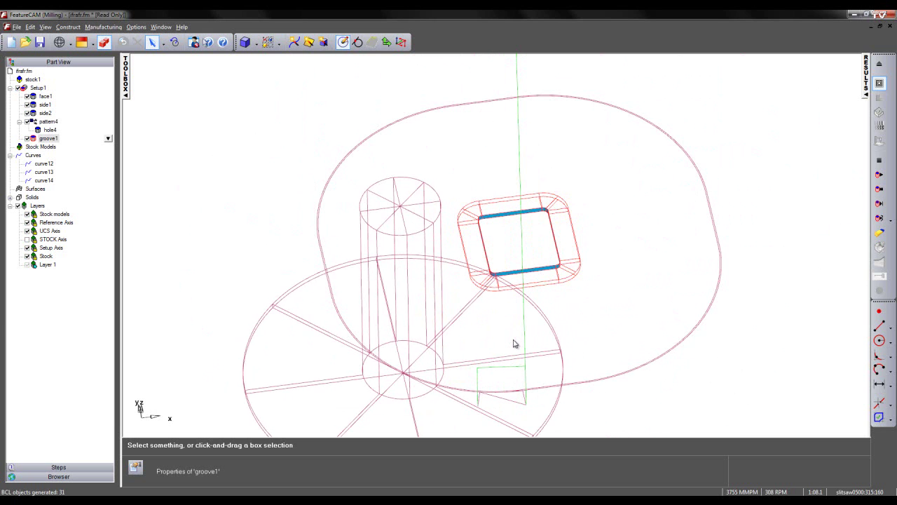
pyautogui.moveTo(513, 342); pyautogui.dragTo(507, 278, button='middle')
pyautogui.click(879, 65)
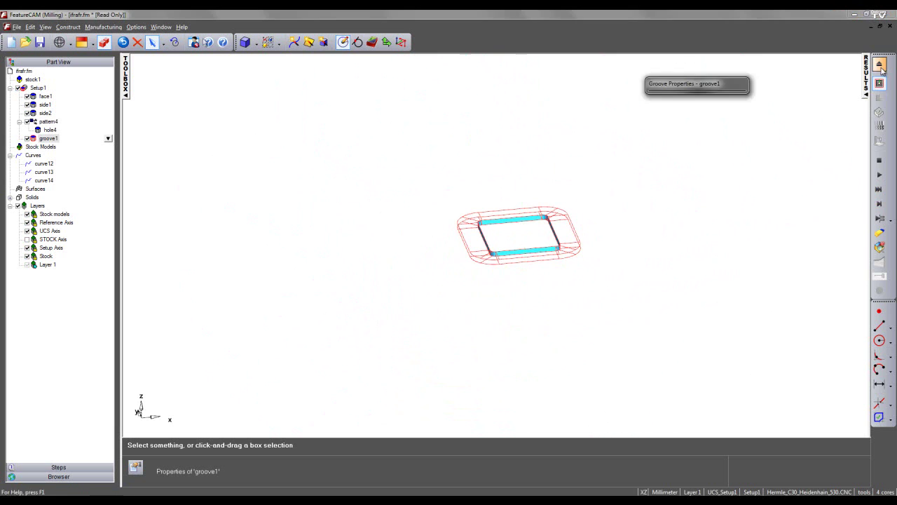
pyautogui.doubleClick(482, 254)
pyautogui.click(278, 303)
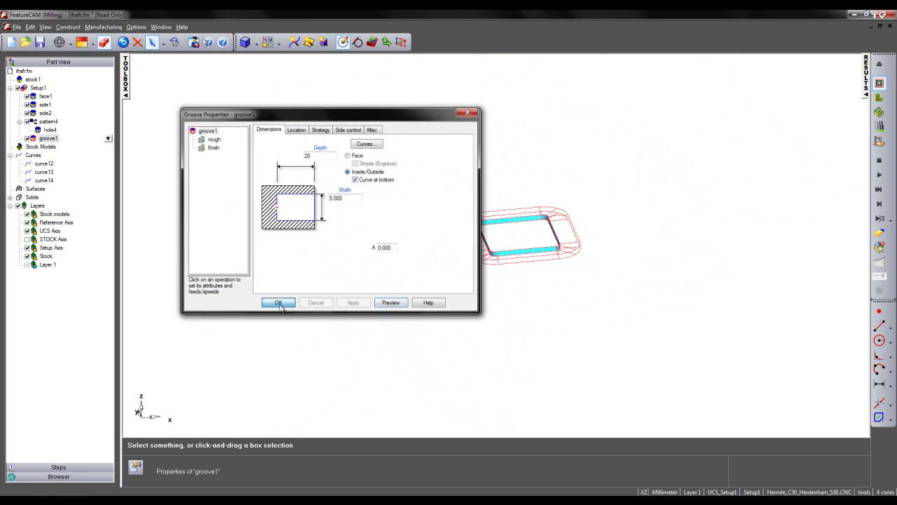
# Step: Show all hidden items and inspect the groove's position against the gaps between the flanges
pyautogui.click(255, 44)
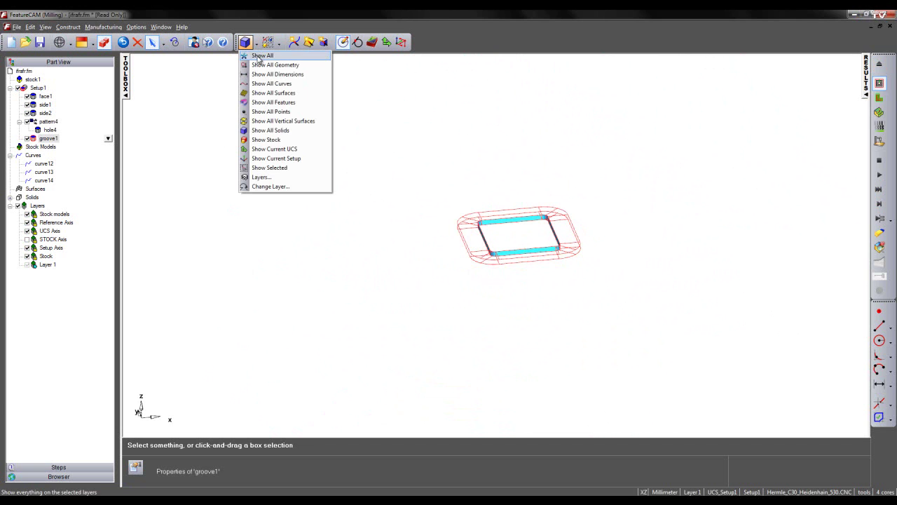
pyautogui.click(258, 56)
pyautogui.scroll(4, 525, 330)
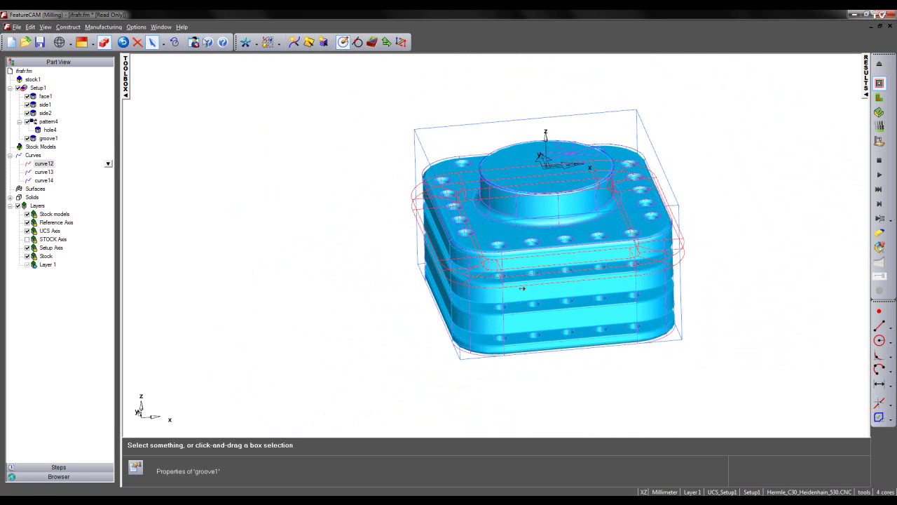
pyautogui.moveTo(521, 287); pyautogui.dragTo(483, 287, button='middle')
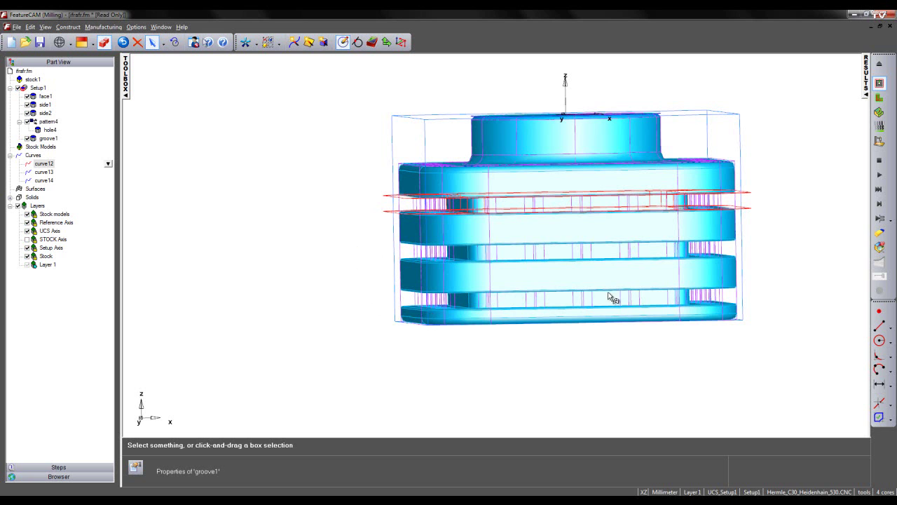
pyautogui.moveTo(615, 297); pyautogui.dragTo(611, 311, button='middle')
pyautogui.moveTo(429, 266); pyautogui.dragTo(364, 288, button='middle')
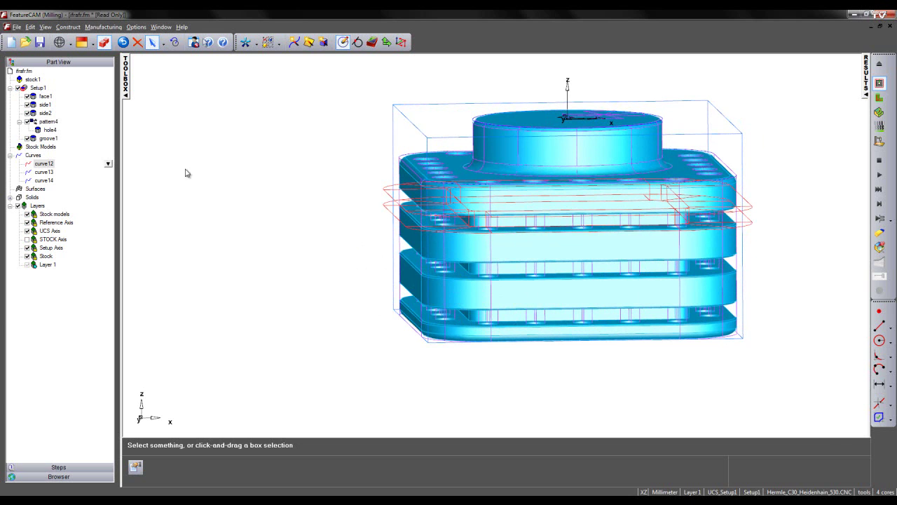
# Step: Transform groove1 by translating two copies at a Z distance of -15, previewing them in the lower gaps before accepting
pyautogui.click(47, 140)
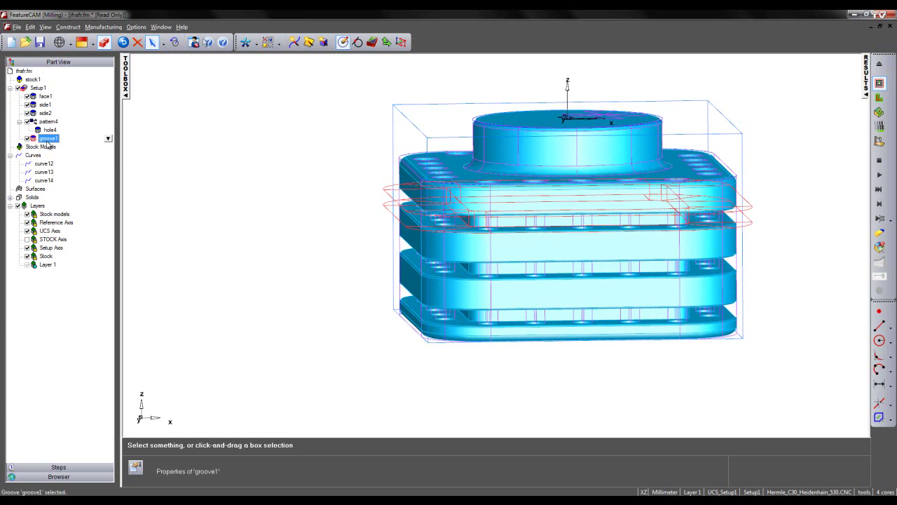
pyautogui.click(30, 27)
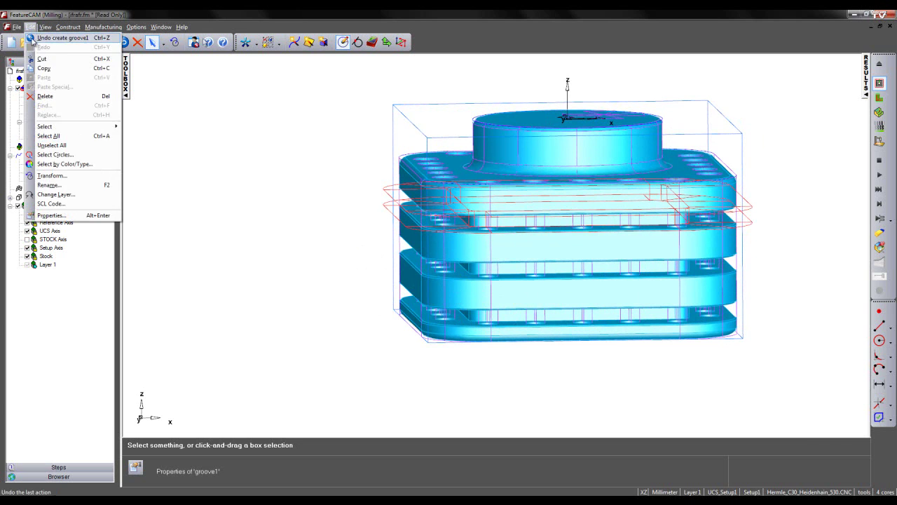
pyautogui.click(50, 176)
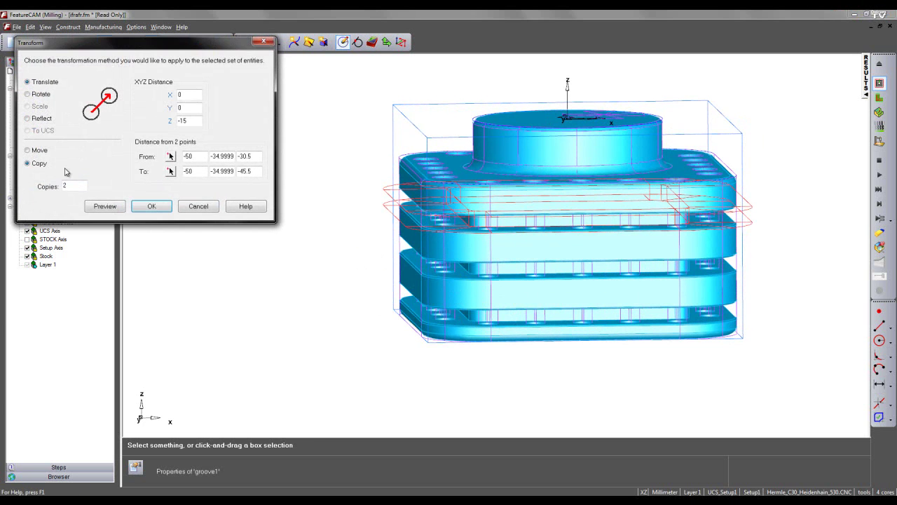
pyautogui.moveTo(126, 51); pyautogui.dragTo(211, 101)
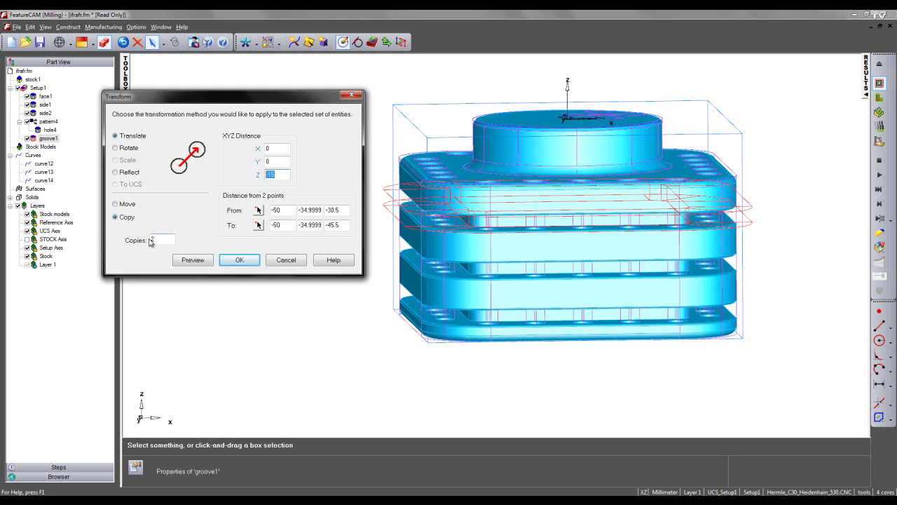
pyautogui.click(193, 259)
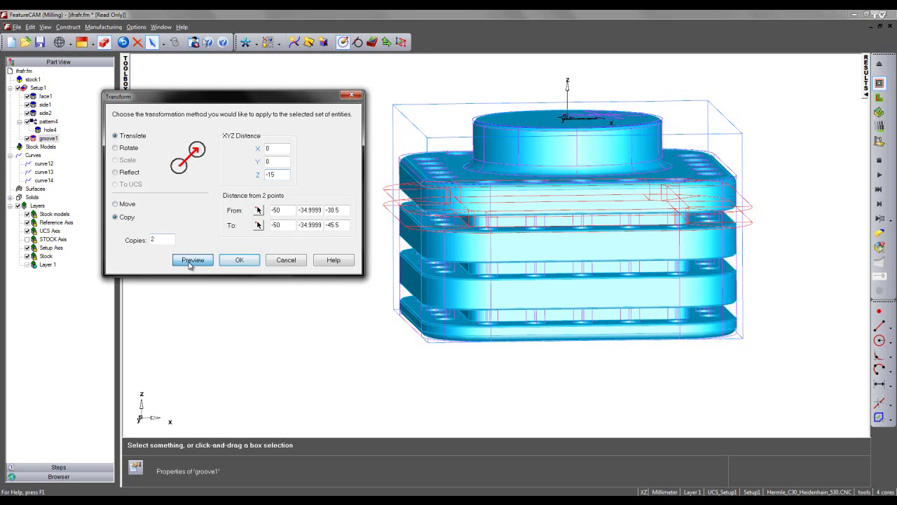
pyautogui.press('F5')
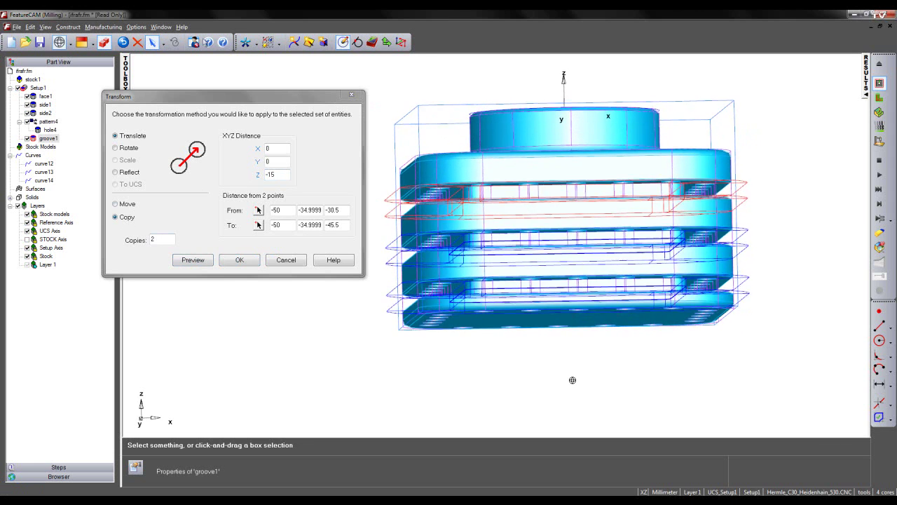
pyautogui.press('F8')
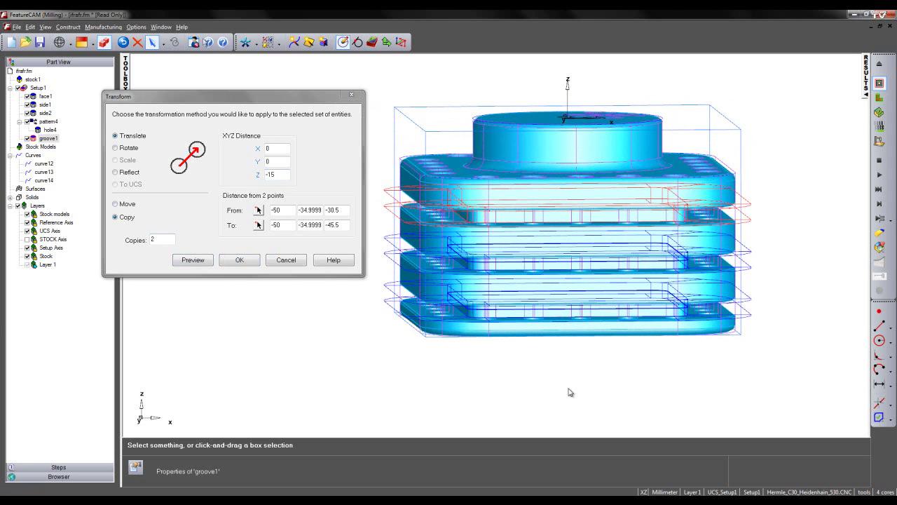
pyautogui.click(232, 260)
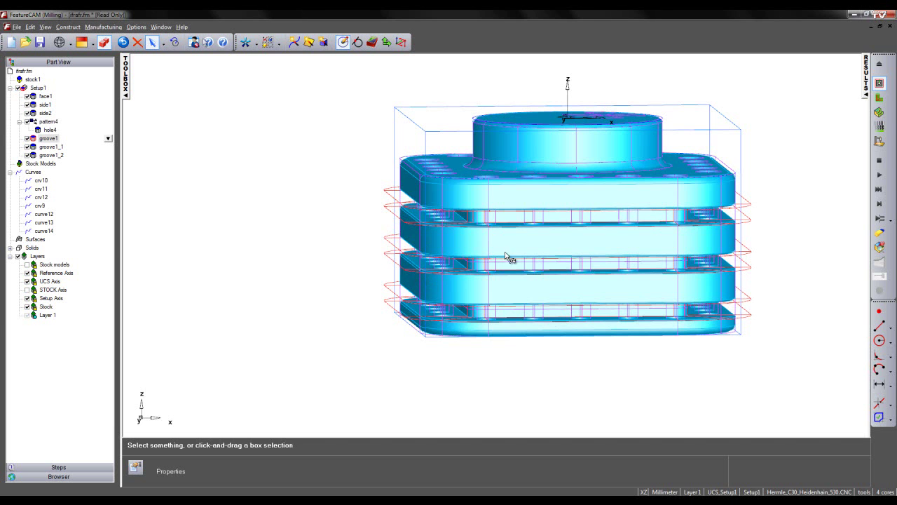
# Step: Disable the rough pass in groove1's strategy, keeping only the finish pass, and apply the change
pyautogui.moveTo(511, 257); pyautogui.dragTo(497, 284, button='middle')
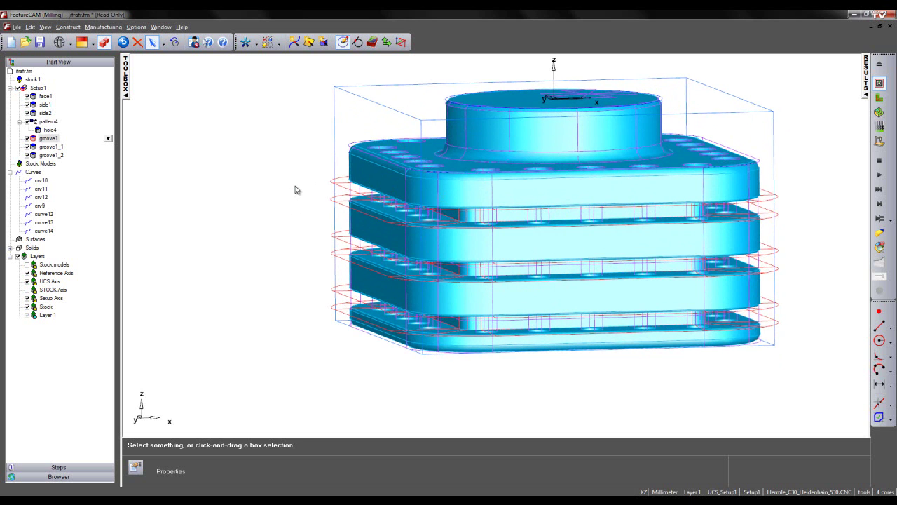
pyautogui.click(48, 138)
pyautogui.click(50, 148)
pyautogui.click(50, 143)
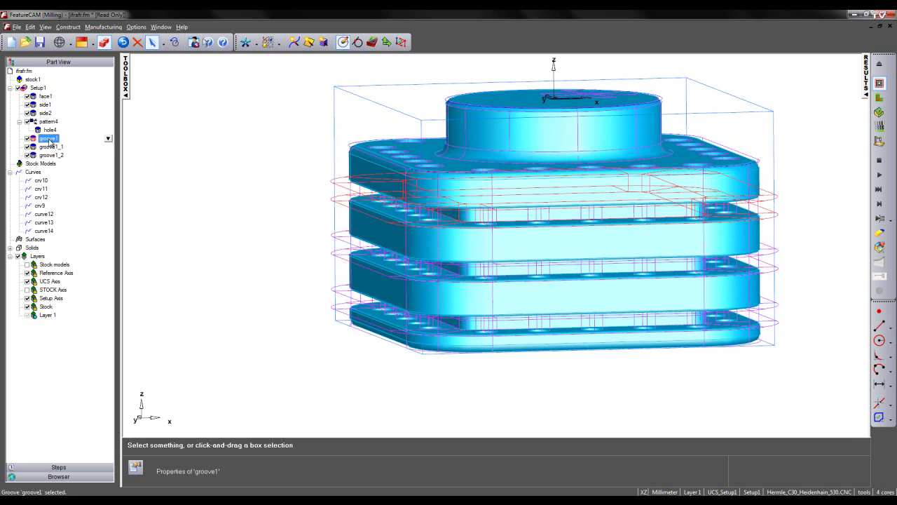
pyautogui.doubleClick(51, 143)
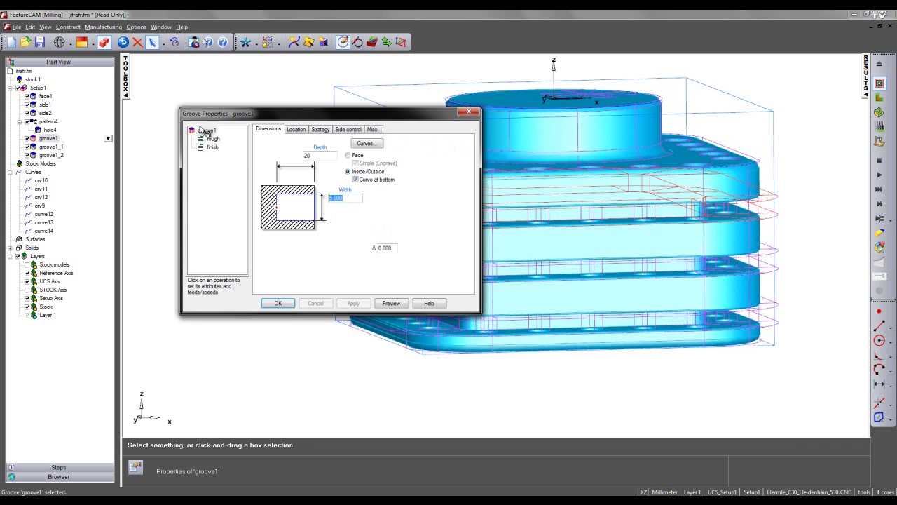
pyautogui.click(320, 132)
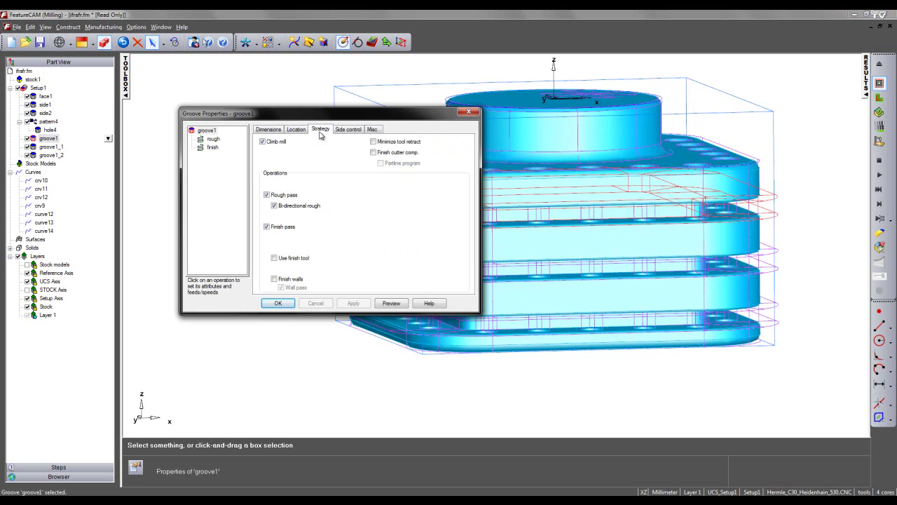
pyautogui.click(266, 196)
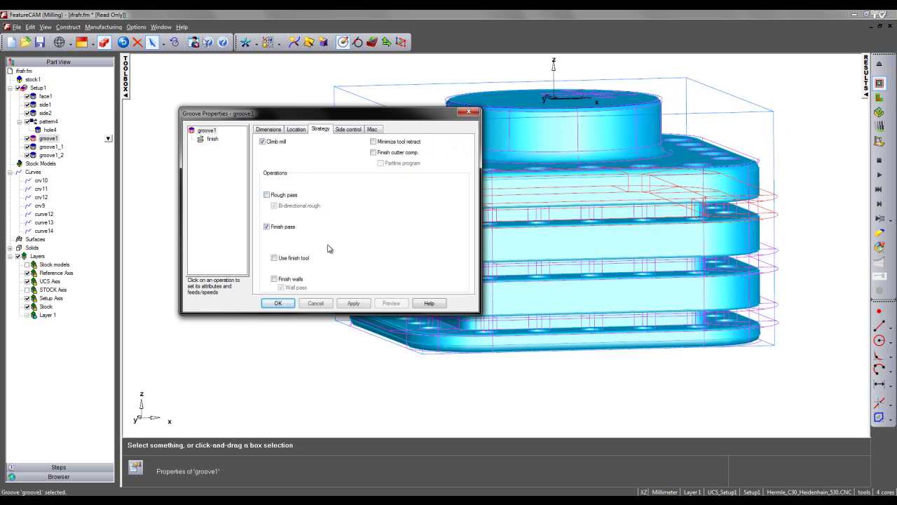
pyautogui.click(352, 303)
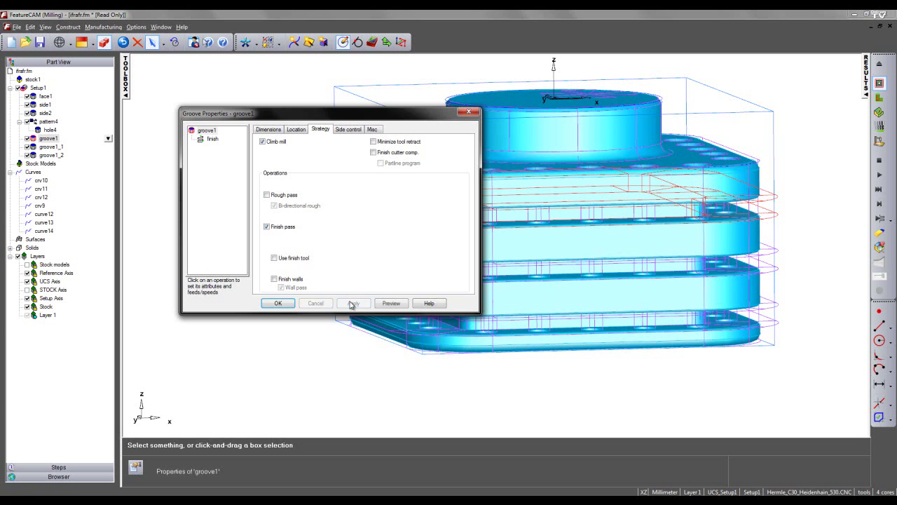
pyautogui.click(210, 139)
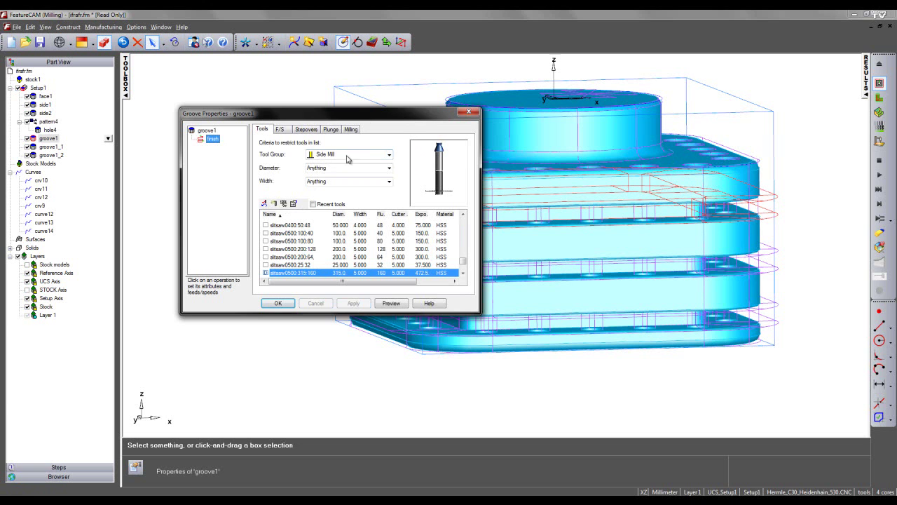
pyautogui.click(335, 182)
pyautogui.write('5')
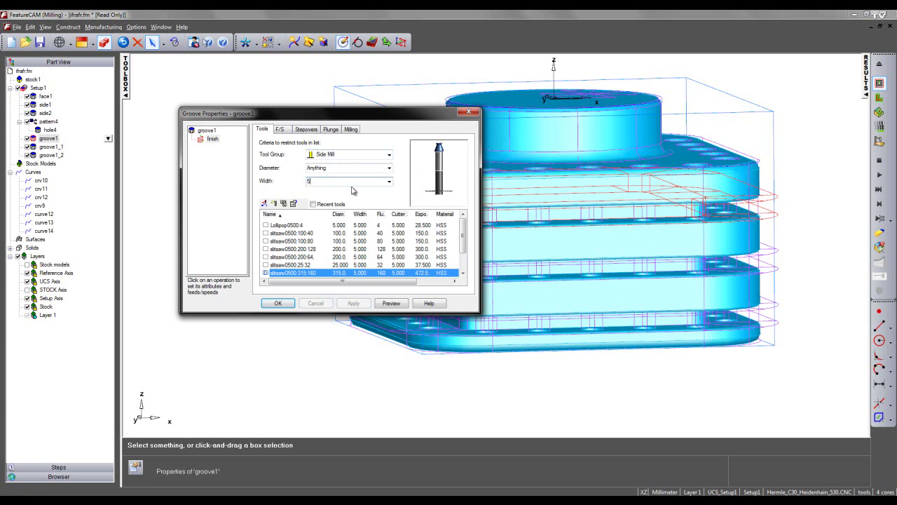
pyautogui.press('Return')
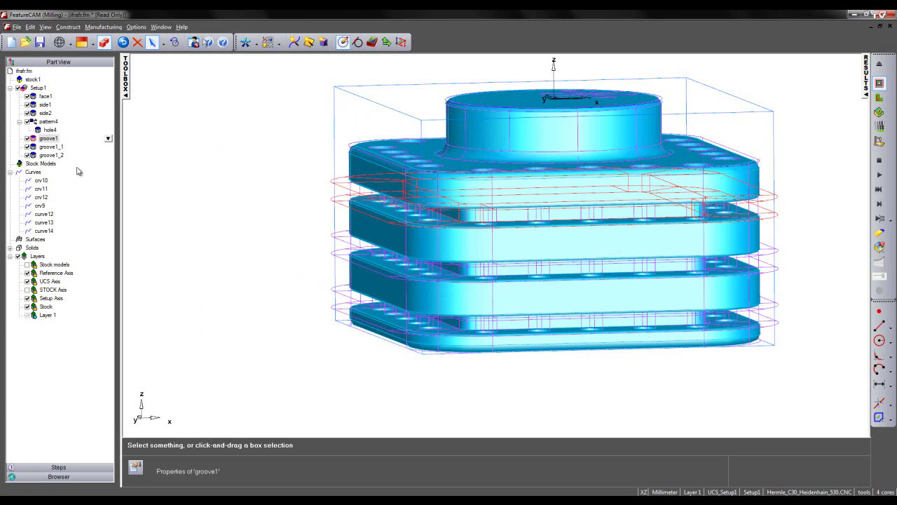
# Step: Restrict groove1's finish tools to side mills 5 wide, assign slitsaw0500:100:80 and apply the change
pyautogui.doubleClick(54, 140)
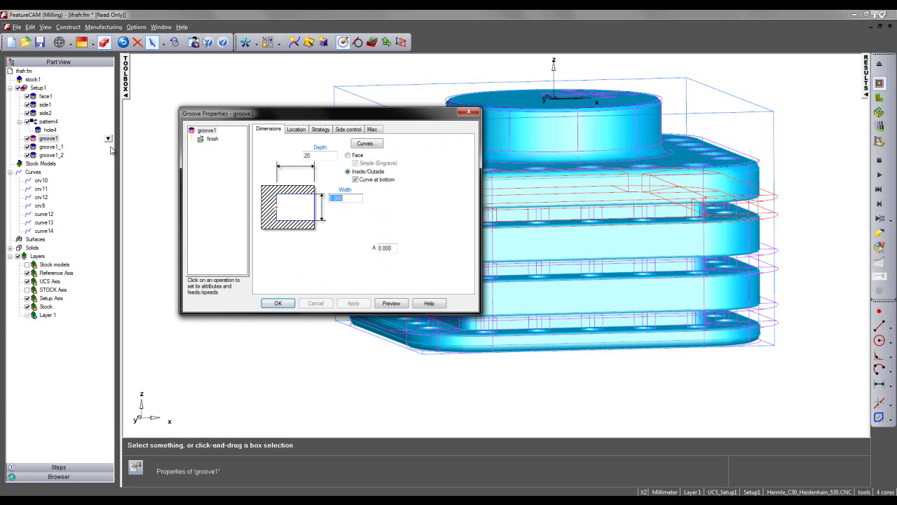
pyautogui.click(211, 139)
pyautogui.click(331, 181)
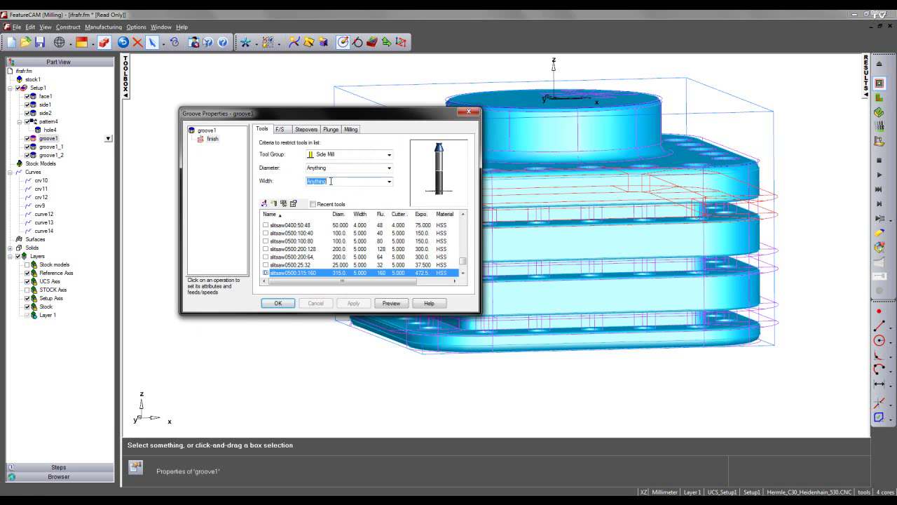
pyautogui.write('5')
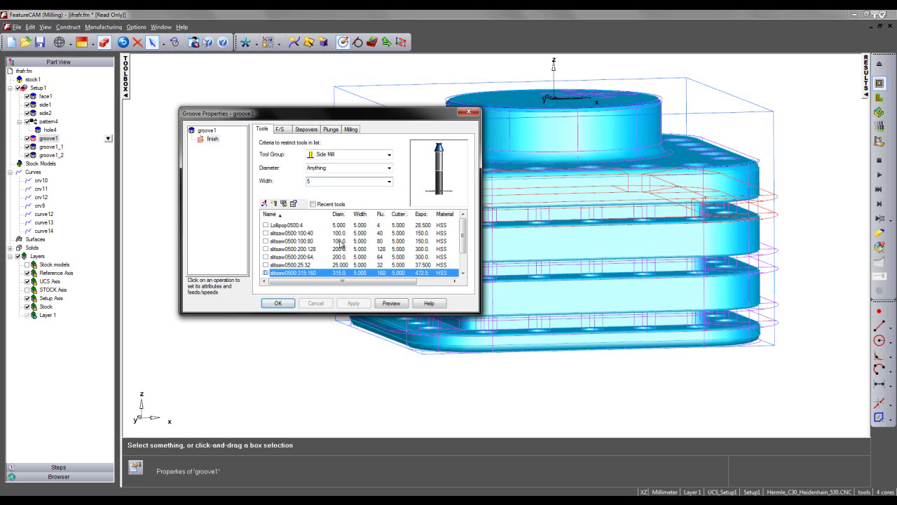
pyautogui.click(266, 243)
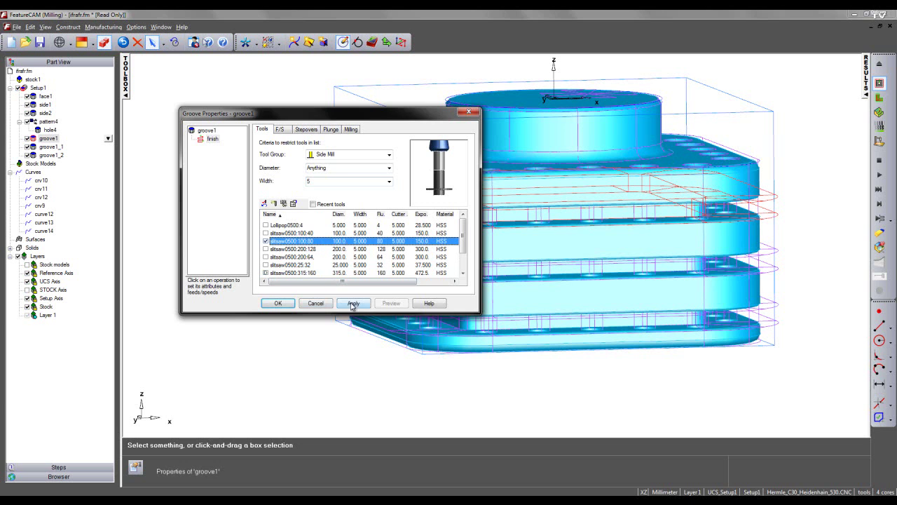
pyautogui.click(353, 302)
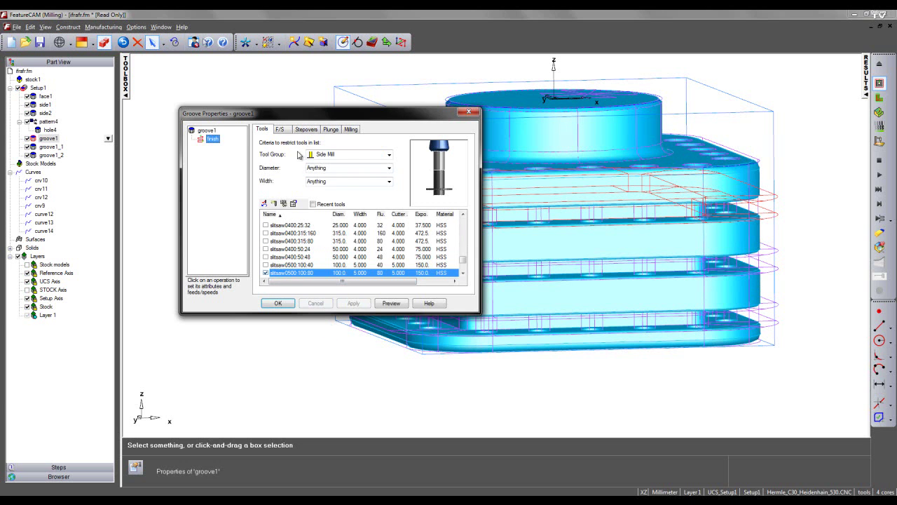
# Step: Override groove1's finish speed to 1000 RPM and feed to 6000 MMPM, then apply and close the properties
pyautogui.click(281, 130)
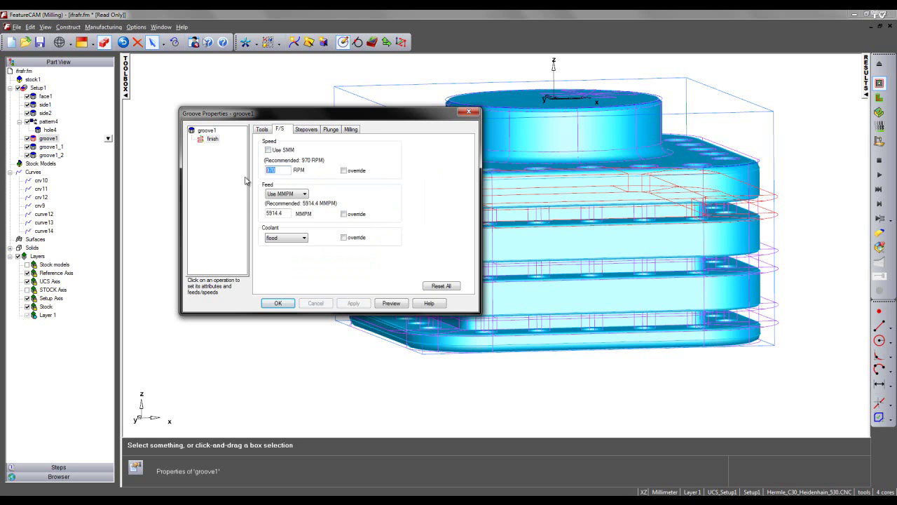
pyautogui.write('1000')
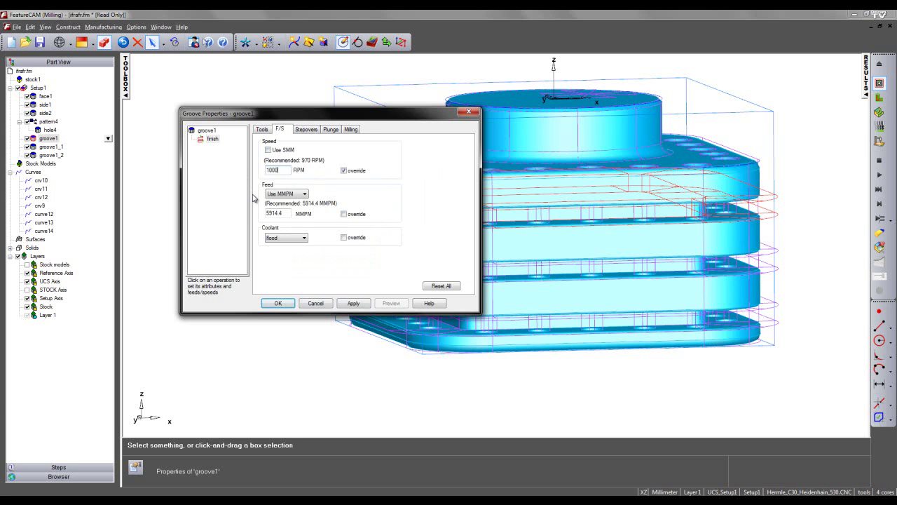
pyautogui.doubleClick(286, 214)
pyautogui.write('6000')
pyautogui.click(351, 304)
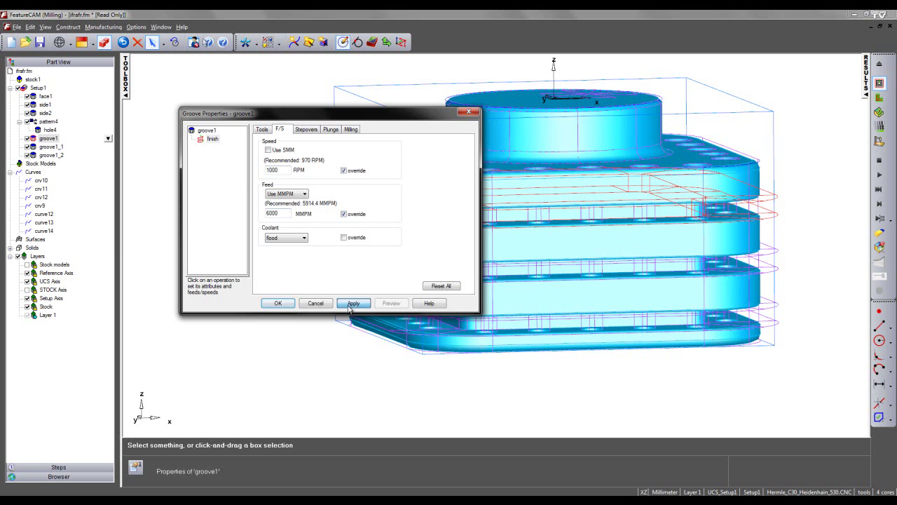
pyautogui.click(278, 304)
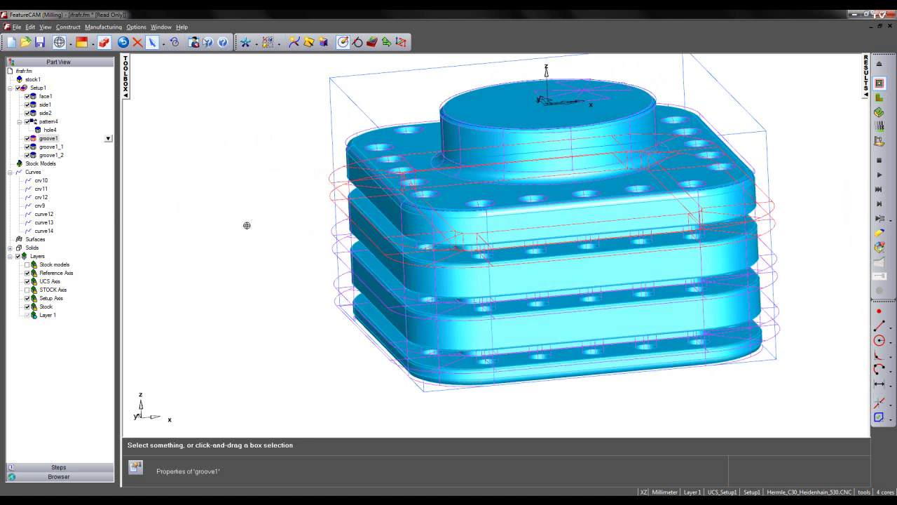
pyautogui.click(245, 223)
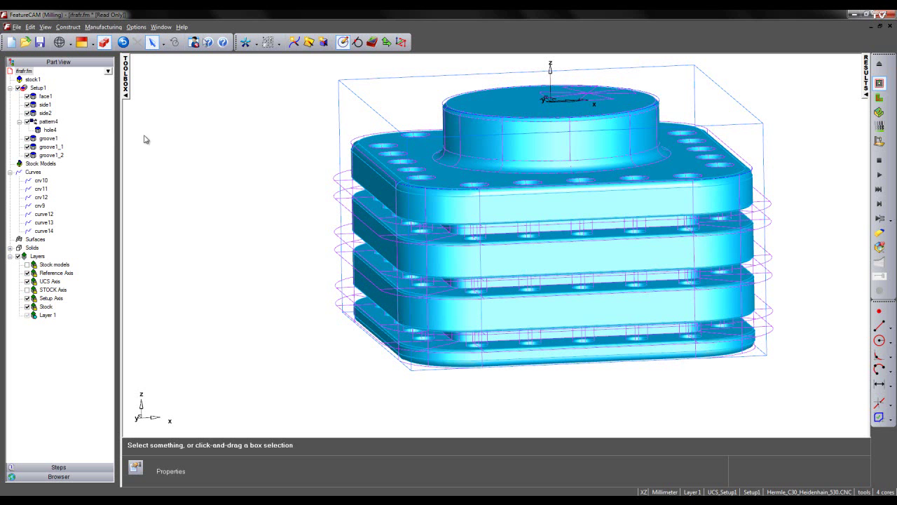
pyautogui.click(49, 139)
pyautogui.click(49, 139)
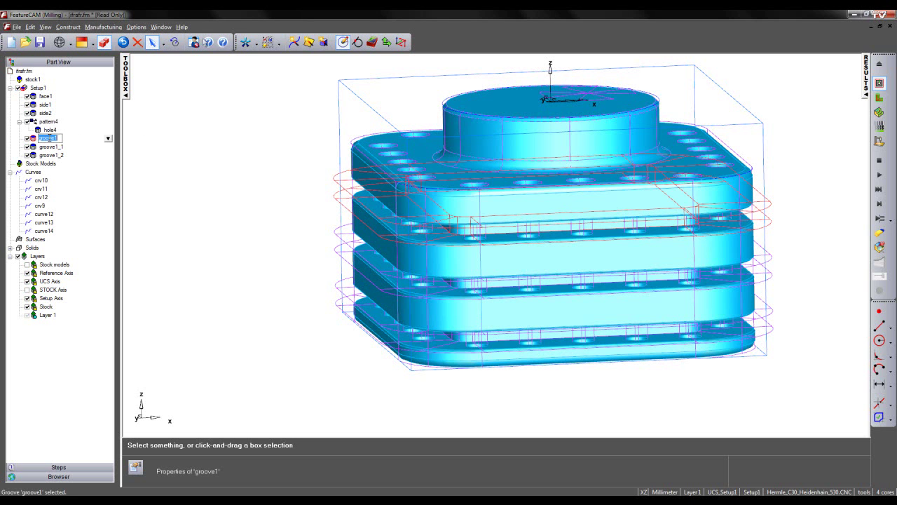
pyautogui.click(180, 159)
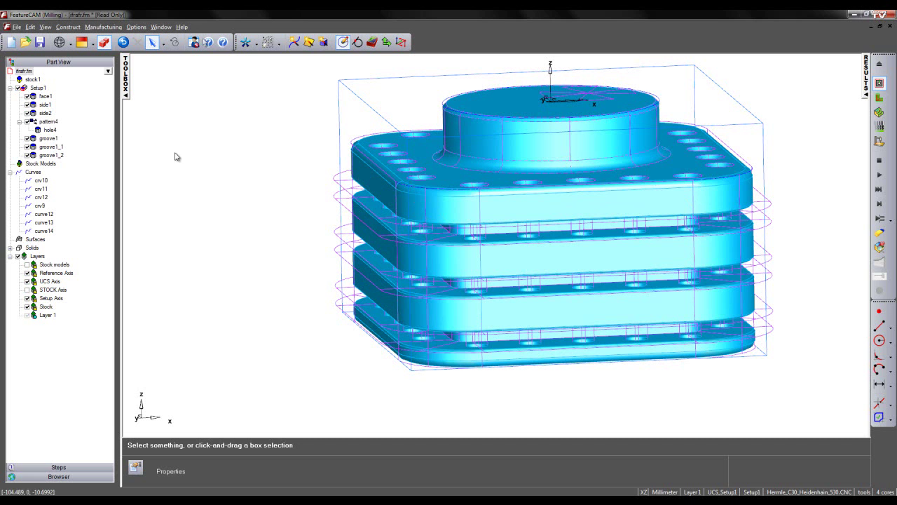
# Step: Copy groove1 and start Paste Special with the option to copy its machining attributes to another feature
pyautogui.click(45, 141)
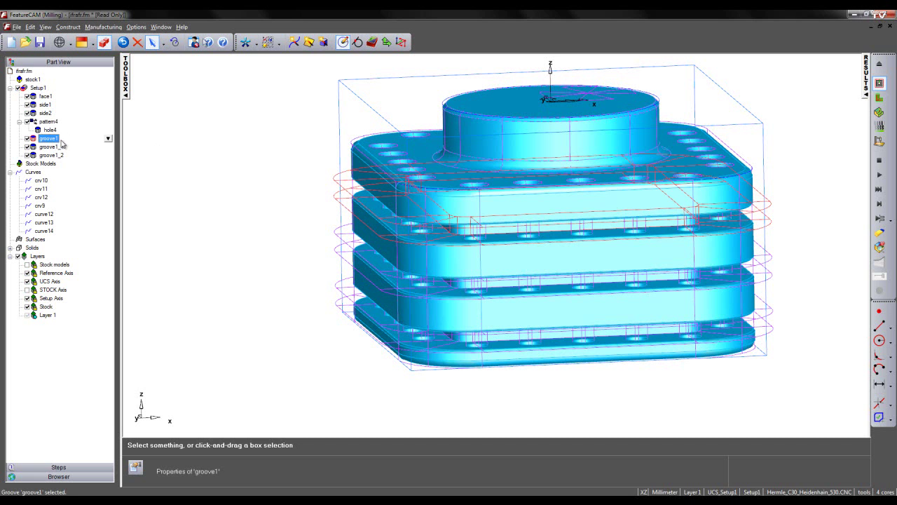
pyautogui.click(31, 27)
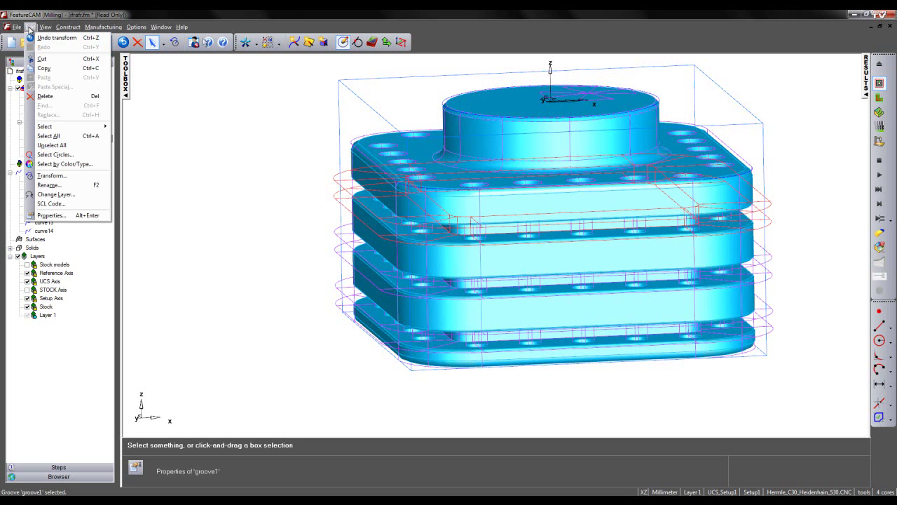
pyautogui.click(44, 69)
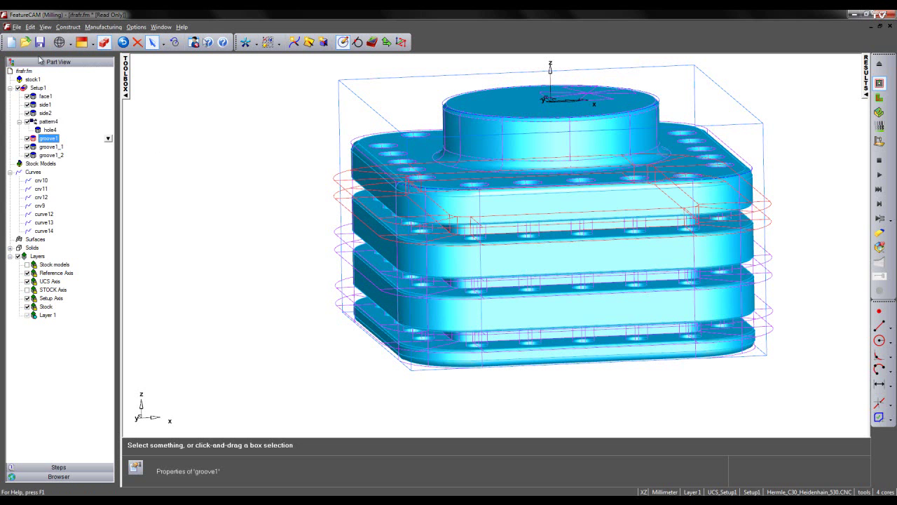
pyautogui.click(30, 27)
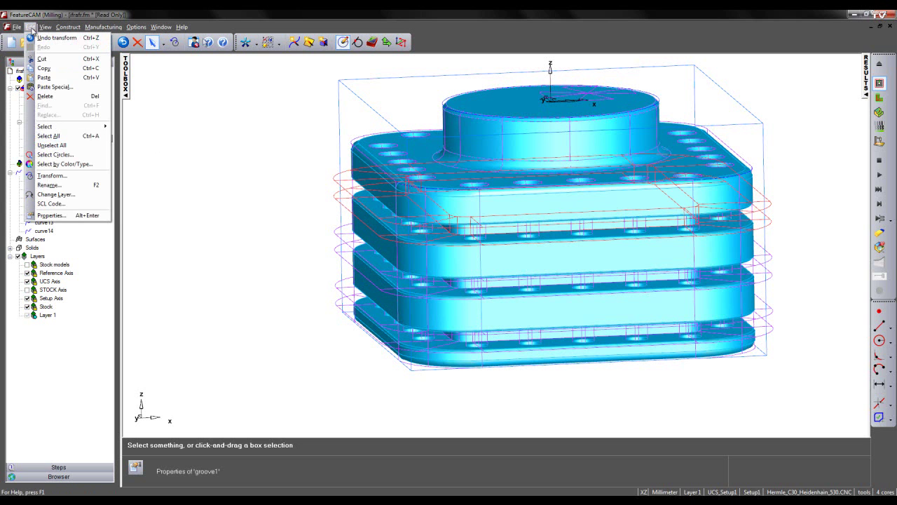
pyautogui.click(47, 87)
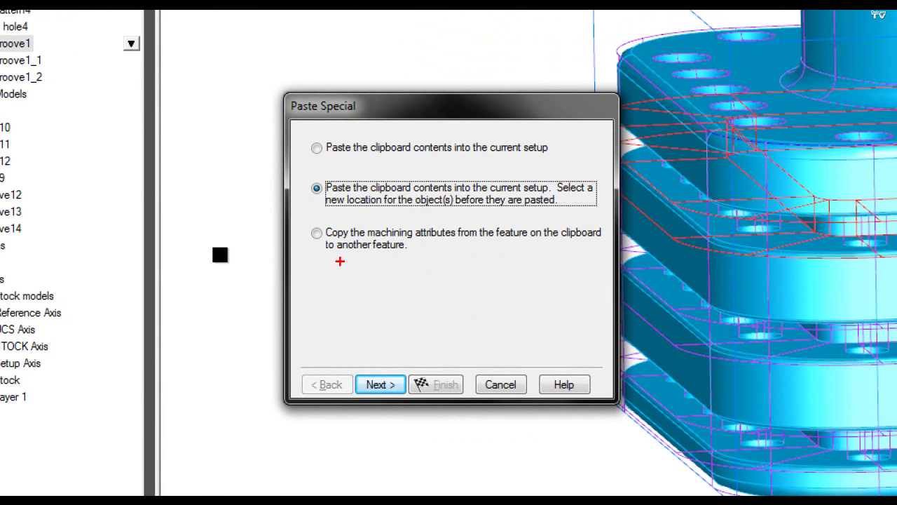
pyautogui.moveTo(327, 258); pyautogui.dragTo(564, 258)
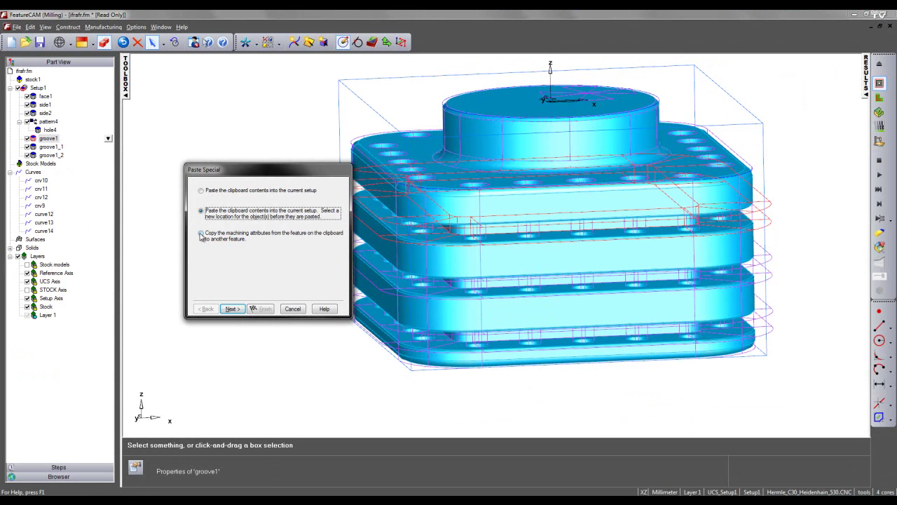
pyautogui.click(318, 238)
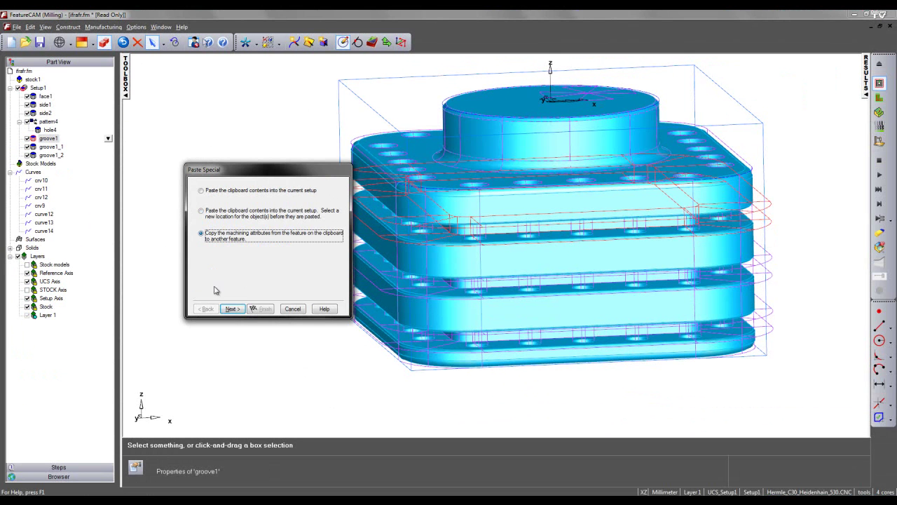
pyautogui.click(232, 309)
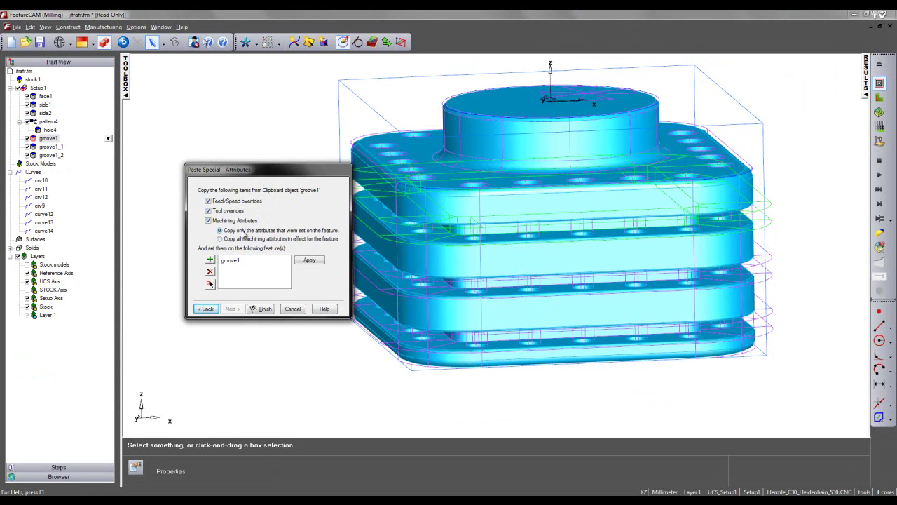
# Step: Replace groove1 in the target feature list with groove1_1 and groove1_2, then apply the copied attributes and finish
pyautogui.click(236, 264)
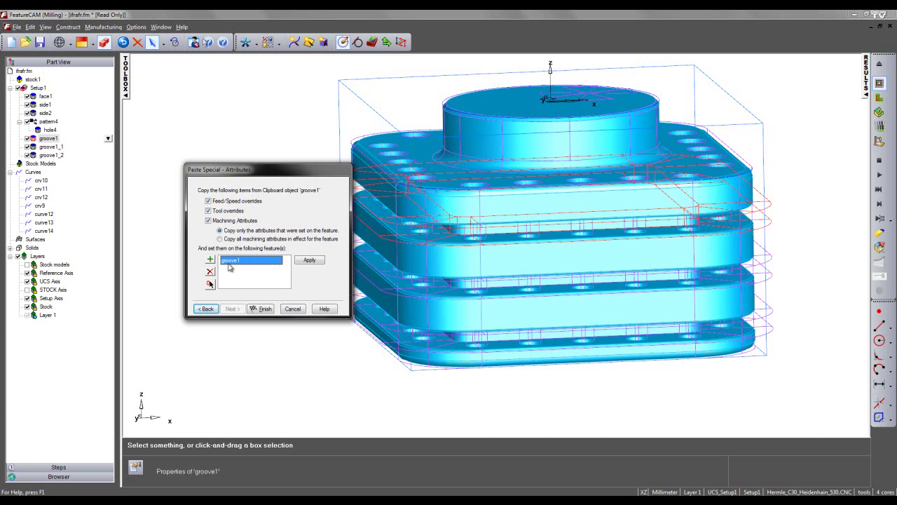
pyautogui.click(210, 271)
pyautogui.click(209, 260)
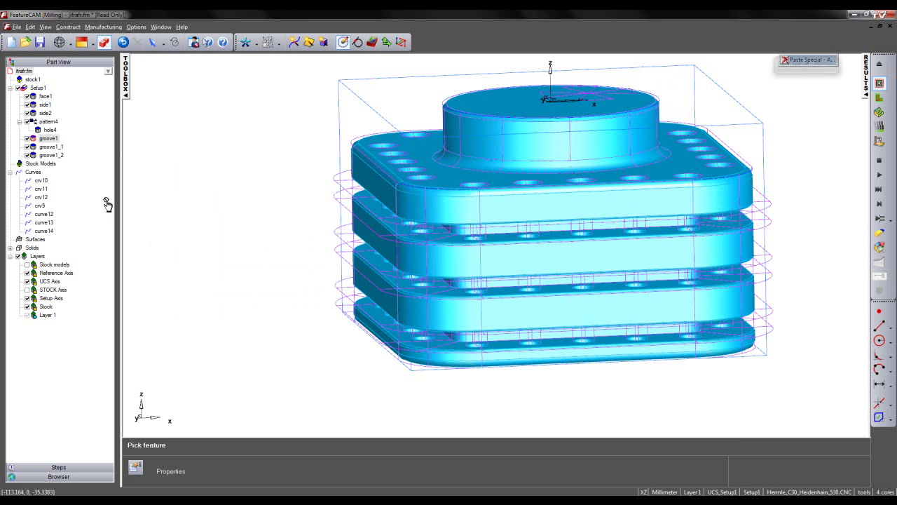
pyautogui.click(54, 151)
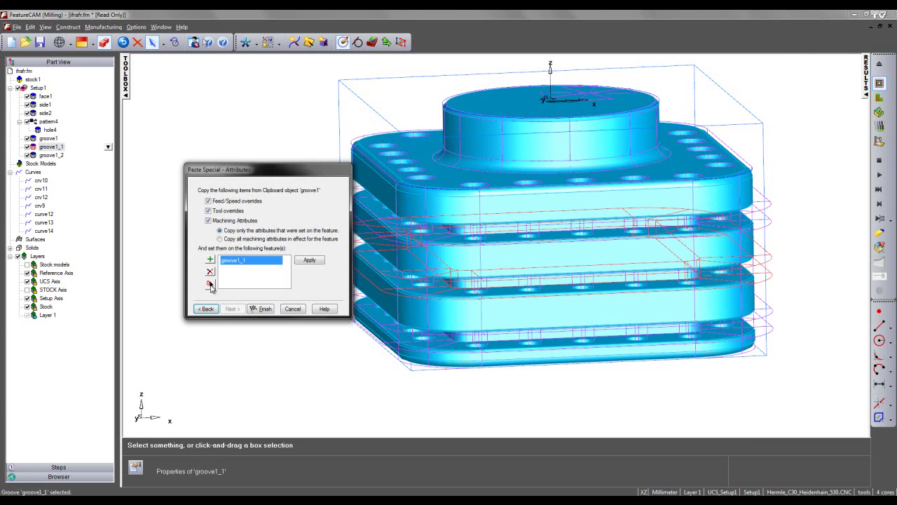
pyautogui.click(207, 306)
pyautogui.click(55, 156)
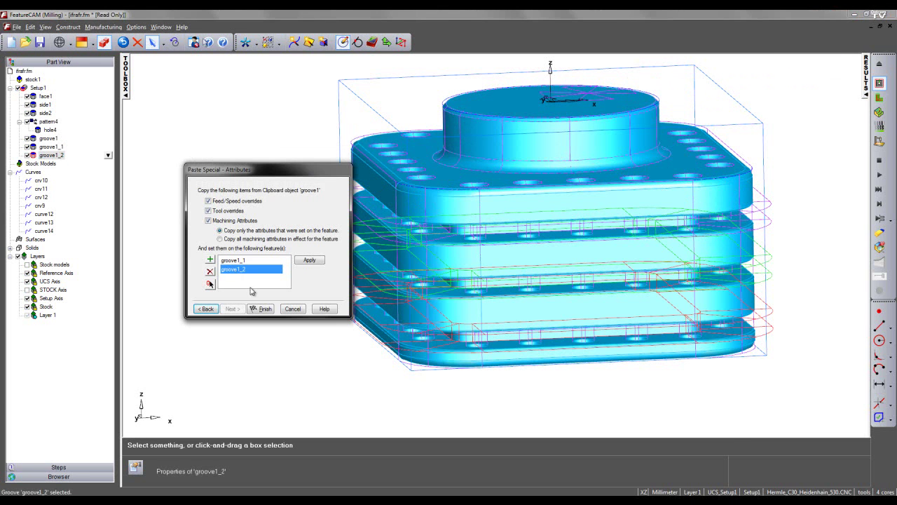
pyautogui.click(309, 260)
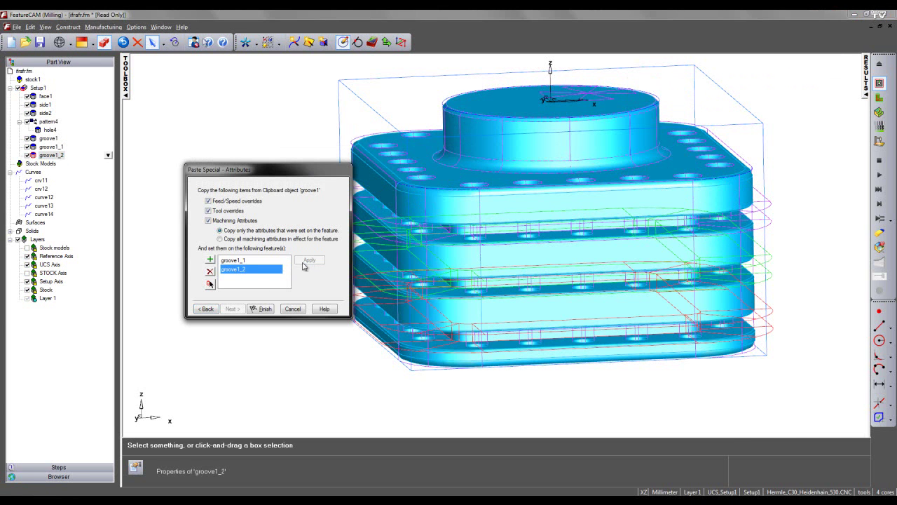
pyautogui.click(263, 309)
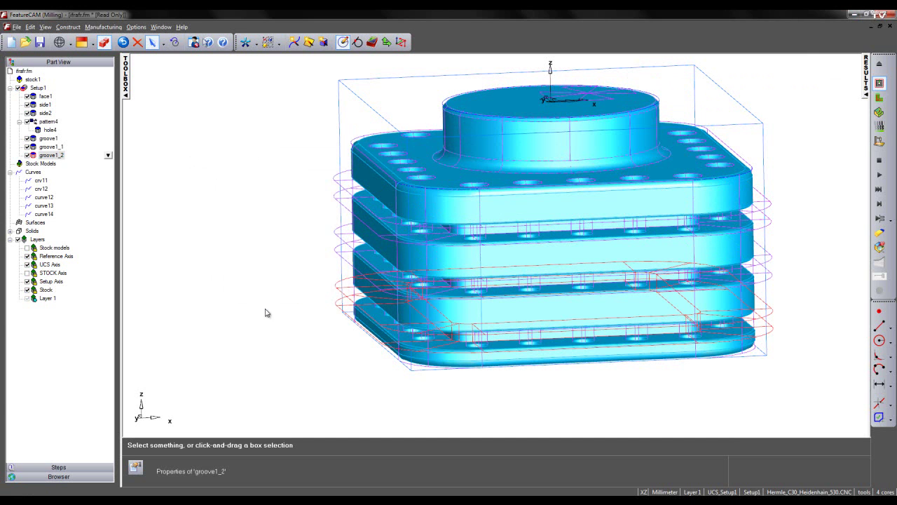
# Step: Check the finish tool and the speed and feed overrides in groove1_2's properties, then close them
pyautogui.click(57, 147)
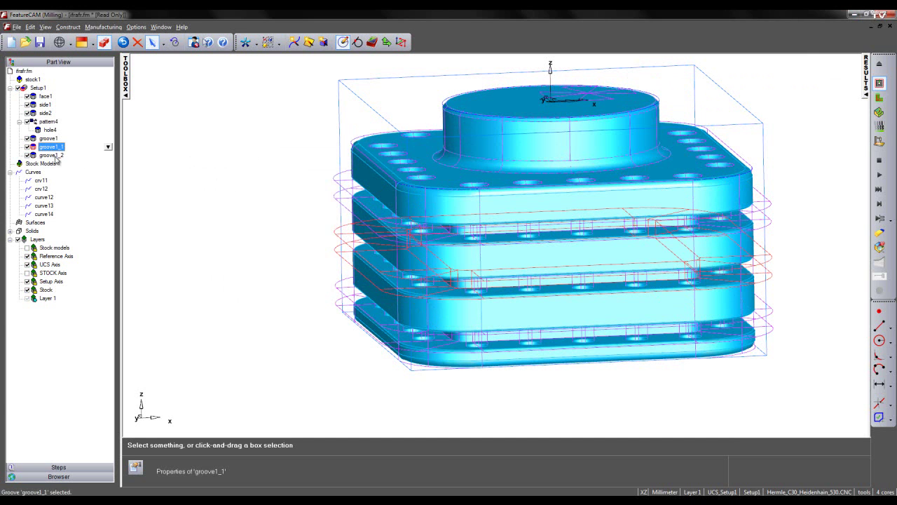
pyautogui.doubleClick(54, 155)
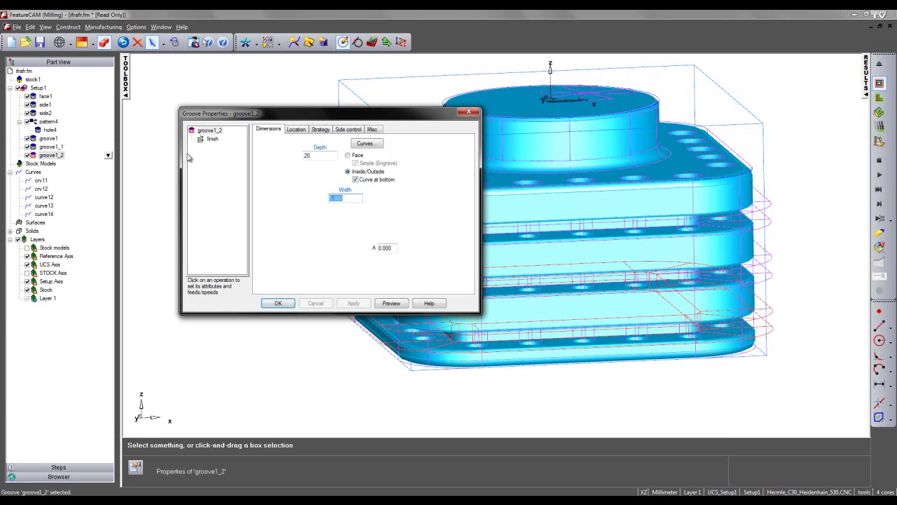
pyautogui.click(211, 138)
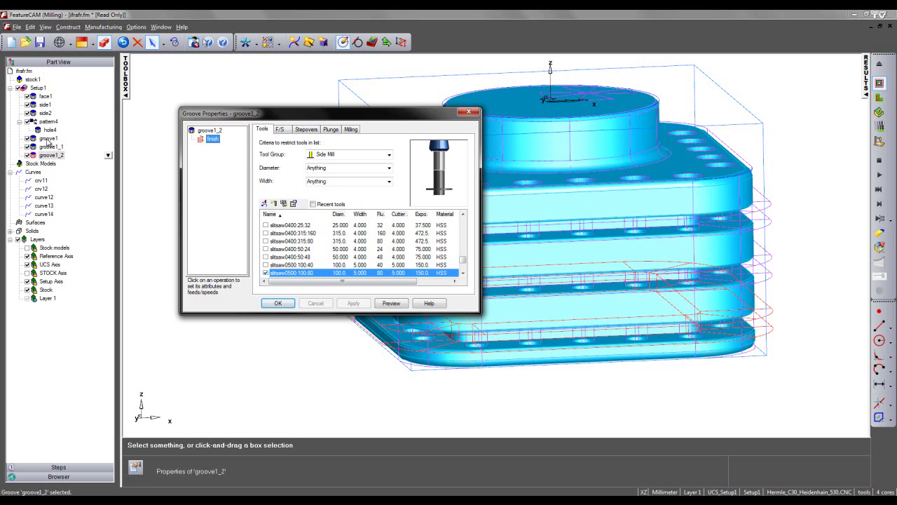
pyautogui.click(280, 130)
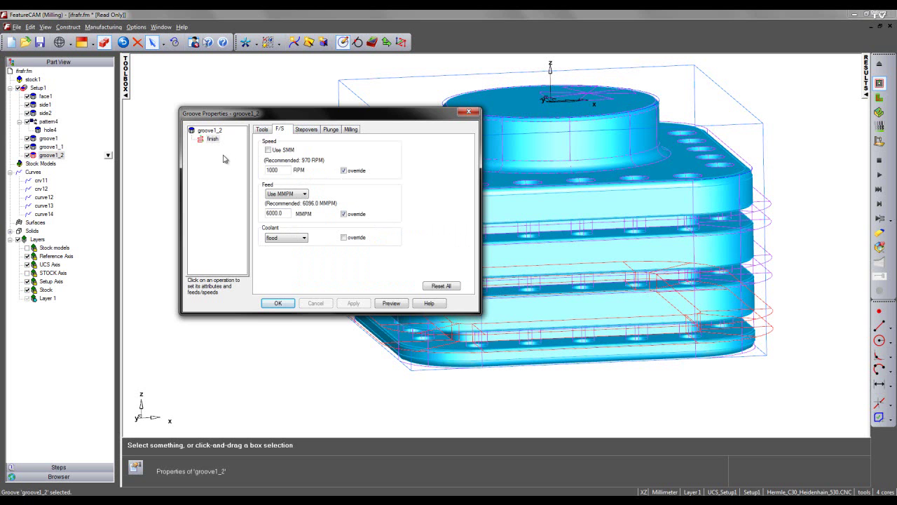
pyautogui.click(277, 303)
# Step: Run a 3D simulation of the whole part to examine the groove cuts between the flanges
pyautogui.scroll(-3, 475, 210)
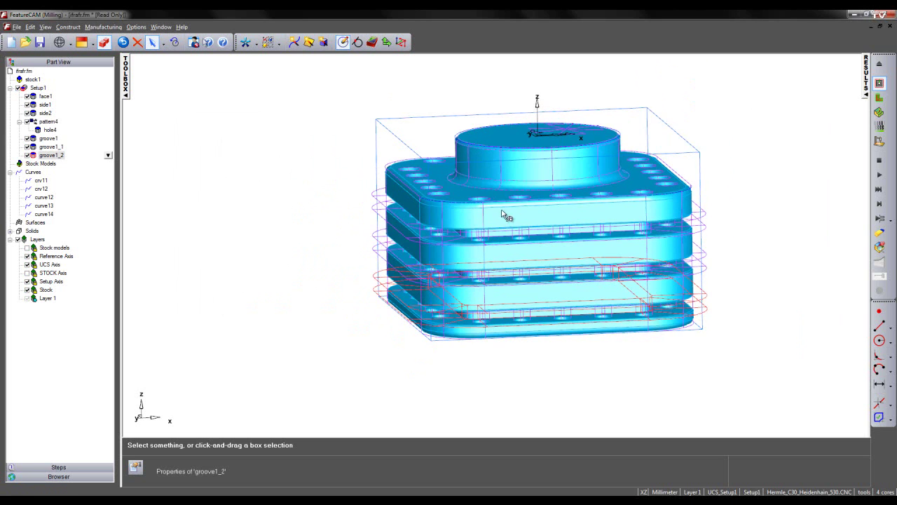
pyautogui.moveTo(506, 215); pyautogui.dragTo(468, 214, button='middle')
pyautogui.moveTo(469, 222); pyautogui.dragTo(653, 213, button='middle')
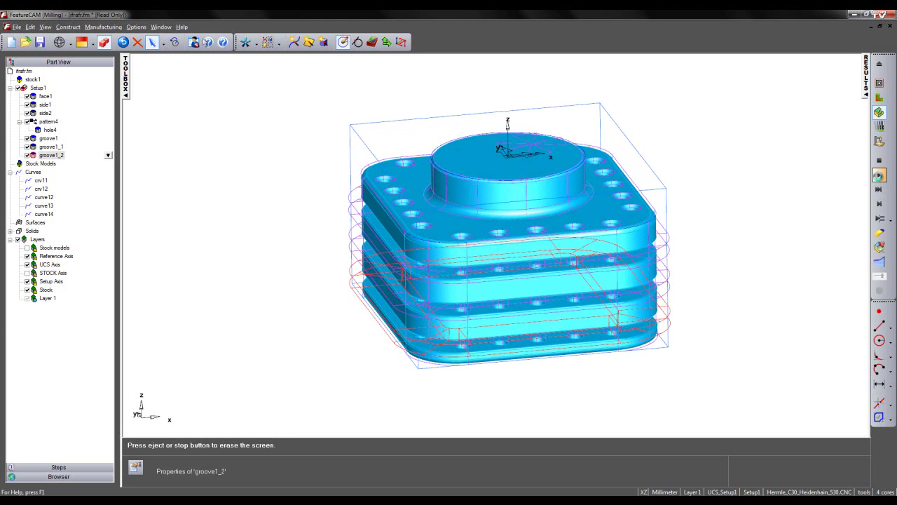
pyautogui.click(878, 175)
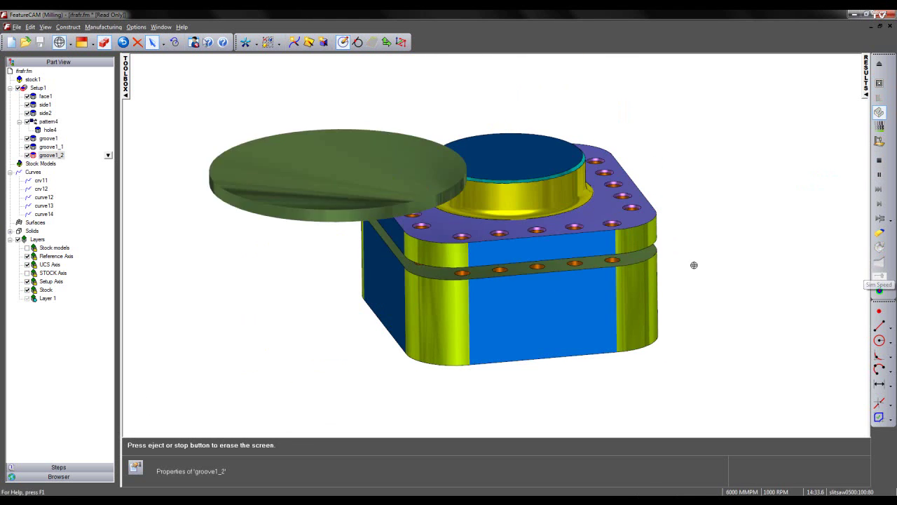